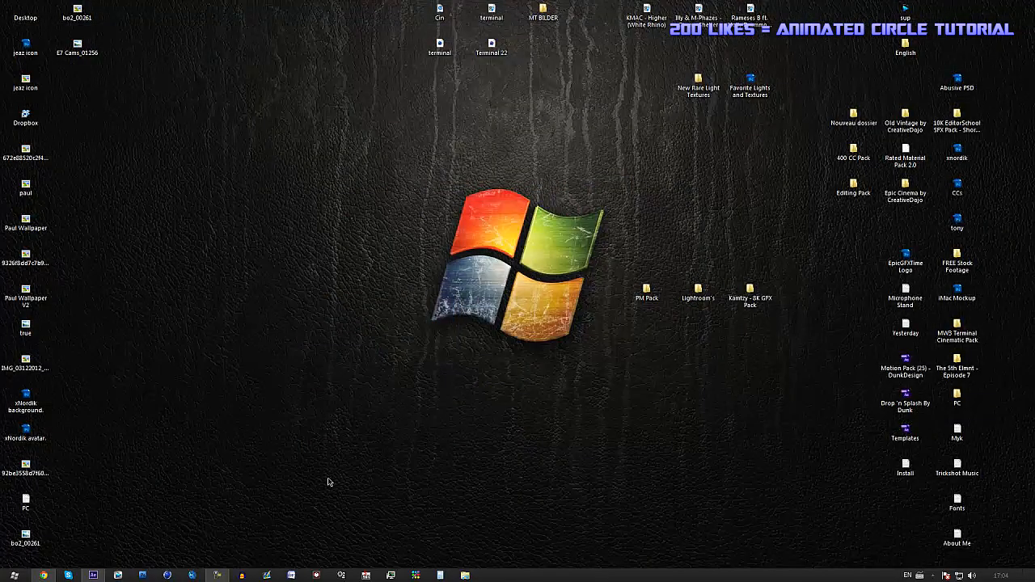
Switch to After Effects with its empty untitled project.
{"action": "left_click_drag", "start_coordinate": [388, 153], "coordinate": [627, 401]}
{"action": "key", "text": "super+Tab"}
{"action": "key", "text": "super+Tab"}
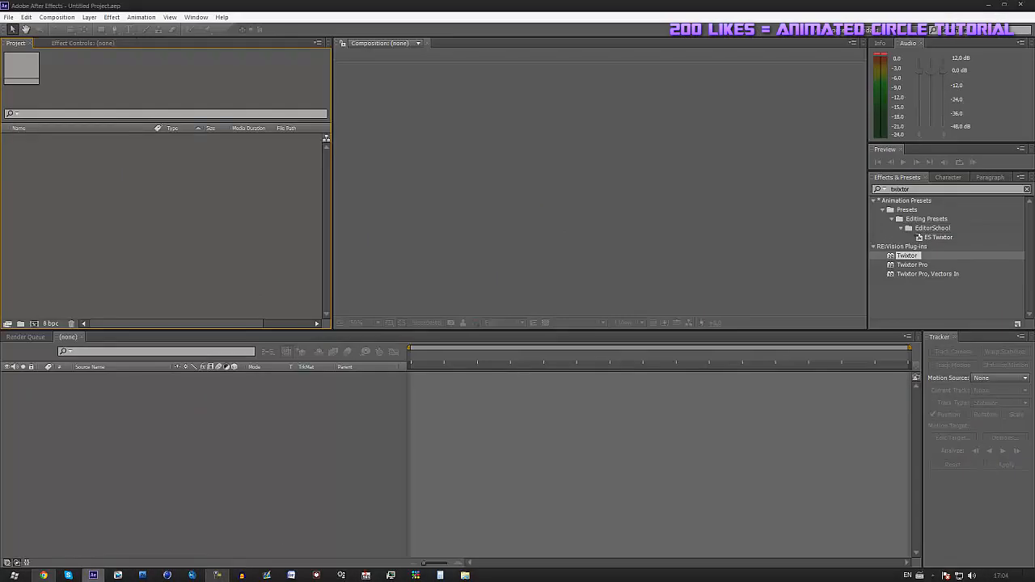
Import the gameplay clip 4 feed @ Hijacked.mp4 from the Clips folder of the video library and create a matching composition from it.
{"action": "double_click", "coordinate": [214, 204]}
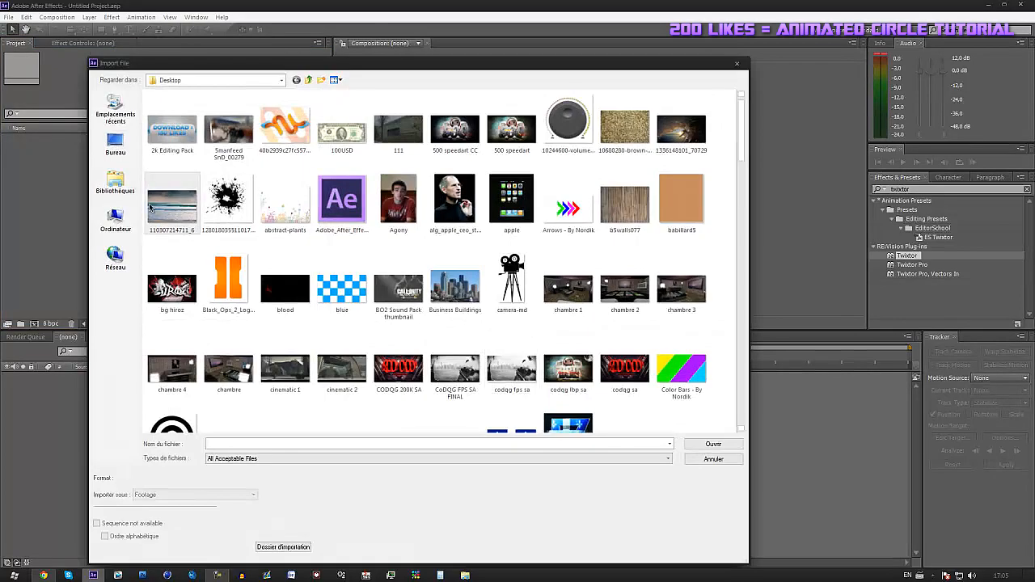
{"action": "left_click", "coordinate": [116, 182]}
{"action": "double_click", "coordinate": [487, 105]}
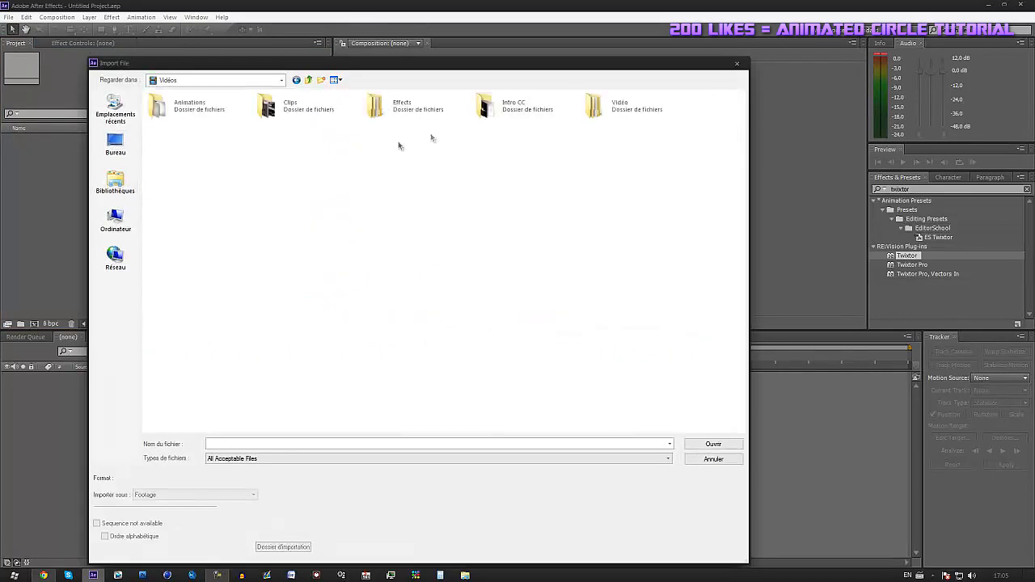
{"action": "double_click", "coordinate": [317, 112]}
{"action": "double_click", "coordinate": [514, 217]}
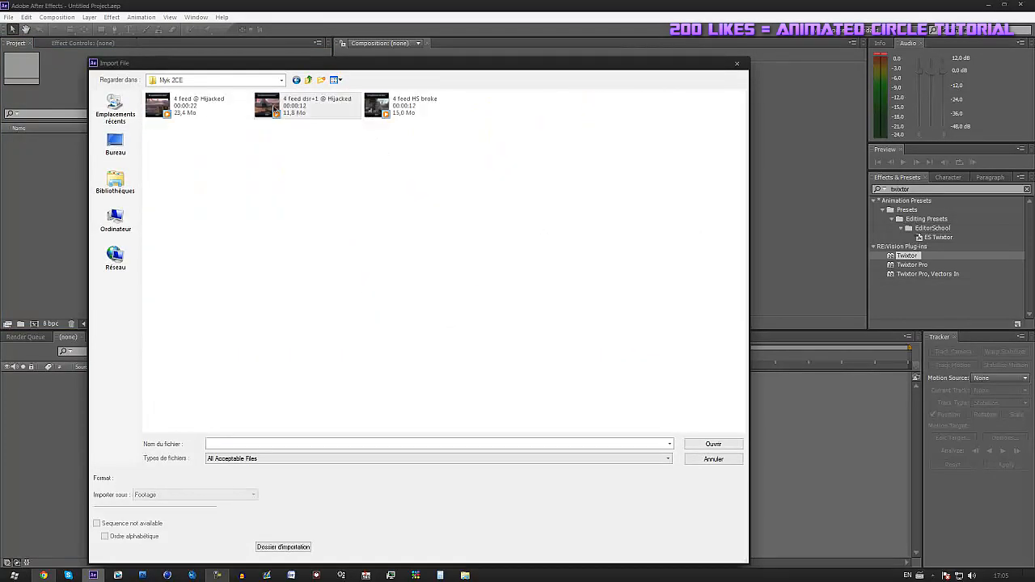
{"action": "left_click", "coordinate": [216, 109]}
{"action": "left_click", "coordinate": [730, 450]}
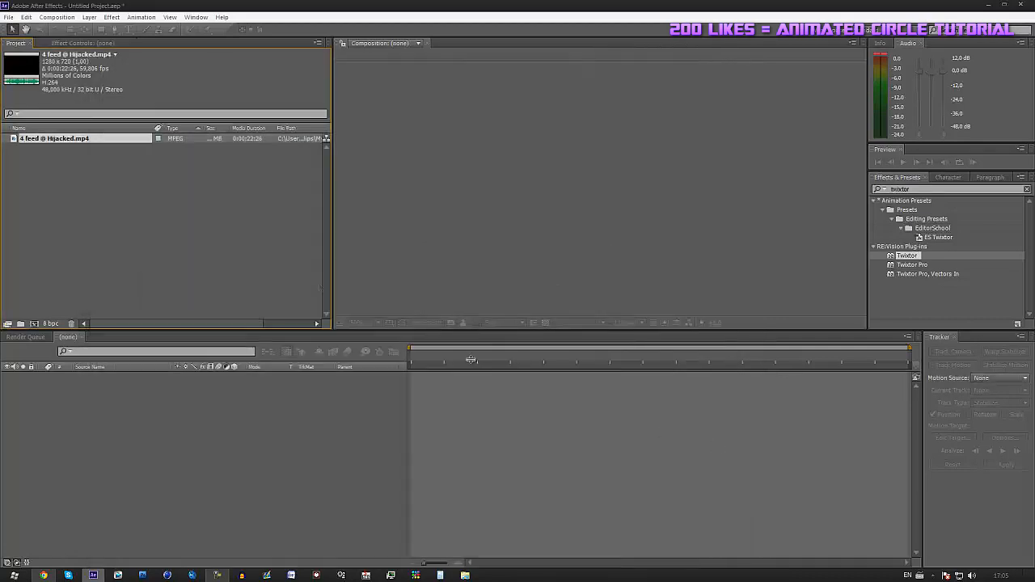
{"action": "left_click", "coordinate": [33, 324]}
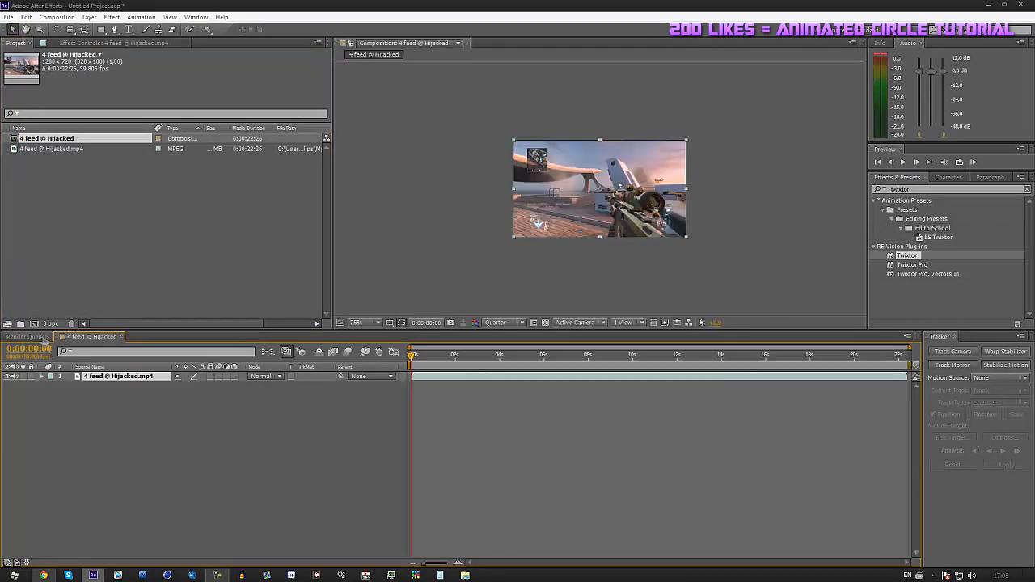
Import the song Nancy Sinatra - Bang Bang (White Noise Dubstep Remix) (HD) from the music library.
{"action": "double_click", "coordinate": [69, 224]}
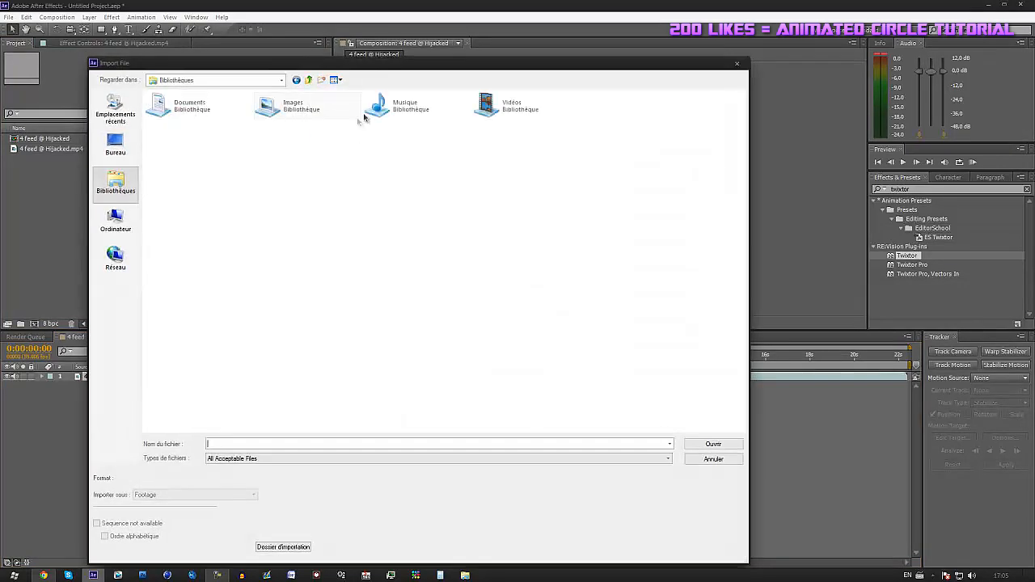
{"action": "double_click", "coordinate": [377, 110]}
{"action": "left_click", "coordinate": [376, 110]}
{"action": "left_click", "coordinate": [194, 252]}
{"action": "left_click", "coordinate": [182, 208]}
{"action": "scroll", "coordinate": [209, 354], "scroll_direction": "down", "scroll_amount": 3}
{"action": "left_click", "coordinate": [210, 308]}
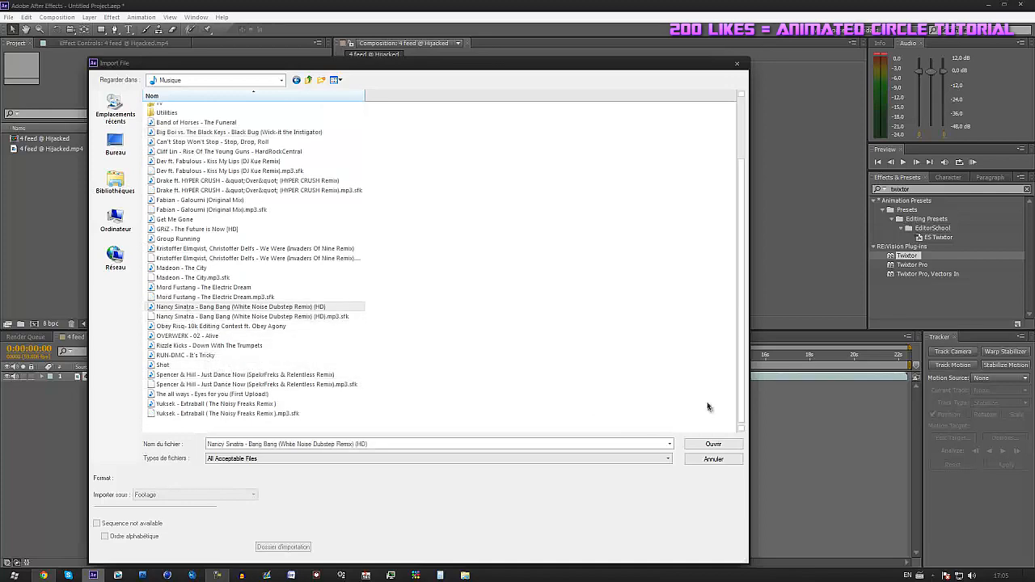
{"action": "left_click", "coordinate": [712, 445]}
Add the song to the composition beneath the gameplay clip and reveal its audio waveform.
{"action": "left_click_drag", "start_coordinate": [46, 163], "coordinate": [374, 415]}
{"action": "key", "text": "l"}
{"action": "key", "text": "l"}
Set the duration of the 4 feed @ Hijacked composition to 0:01:15:26.
{"action": "right_click", "coordinate": [50, 142]}
{"action": "left_click", "coordinate": [77, 148]}
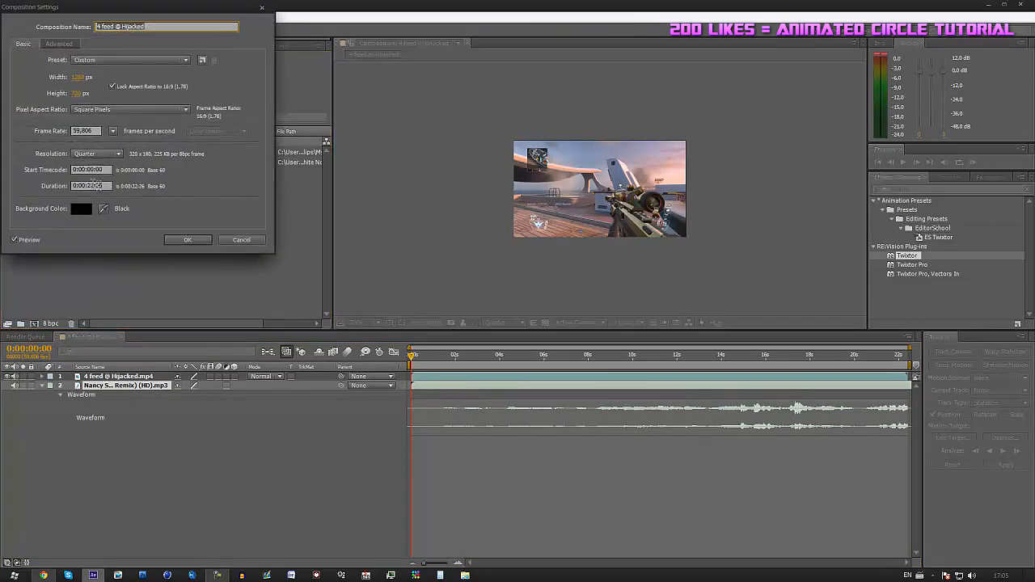
{"action": "left_click", "coordinate": [90, 184]}
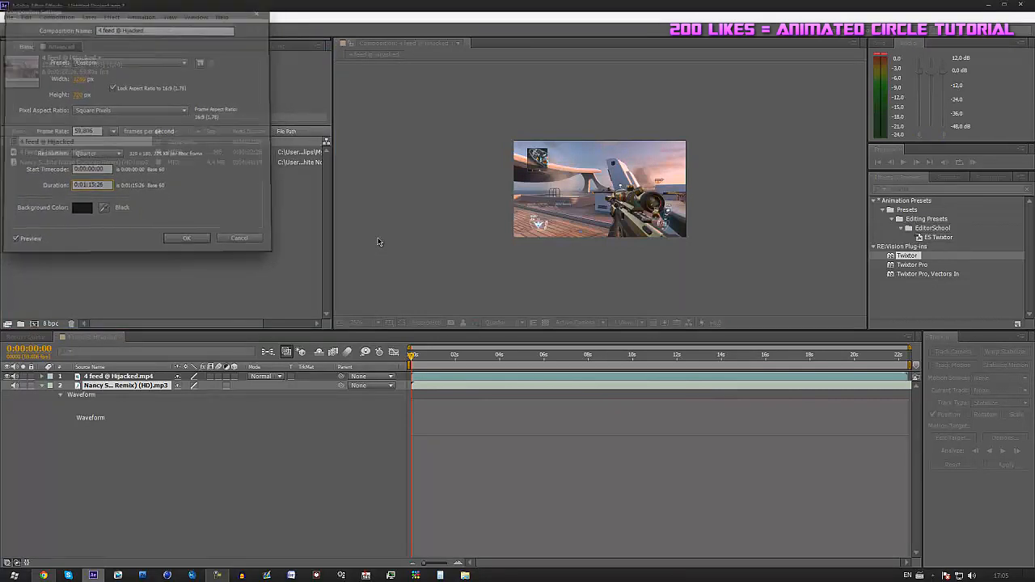
{"action": "key", "text": "Return"}
Preview the song's audio from 0:00:03:10 and compare it with the waveform to locate the first beat.
{"action": "left_click_drag", "start_coordinate": [439, 566], "coordinate": [414, 566]}
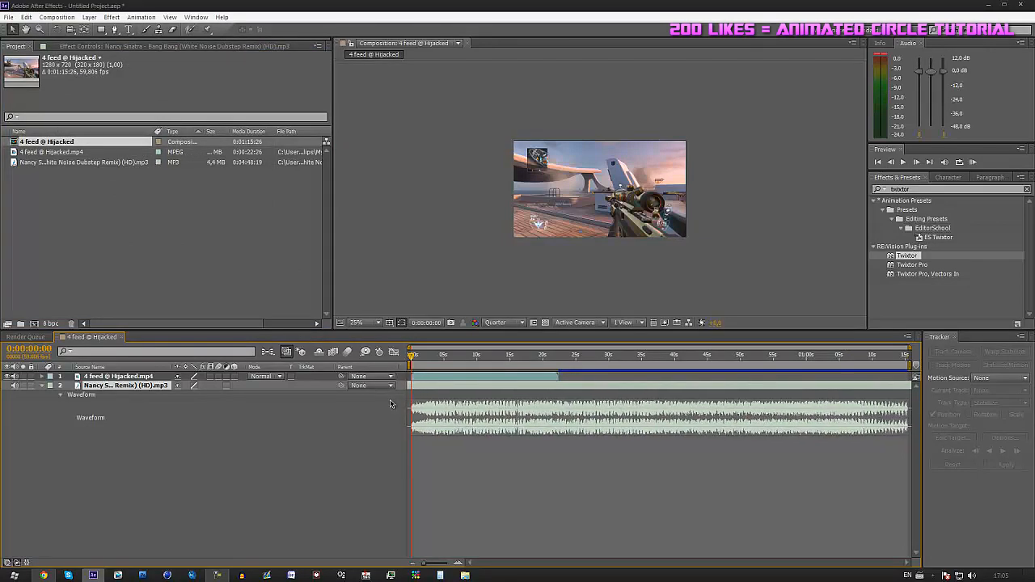
{"action": "left_click", "coordinate": [457, 563]}
{"action": "left_click", "coordinate": [458, 564]}
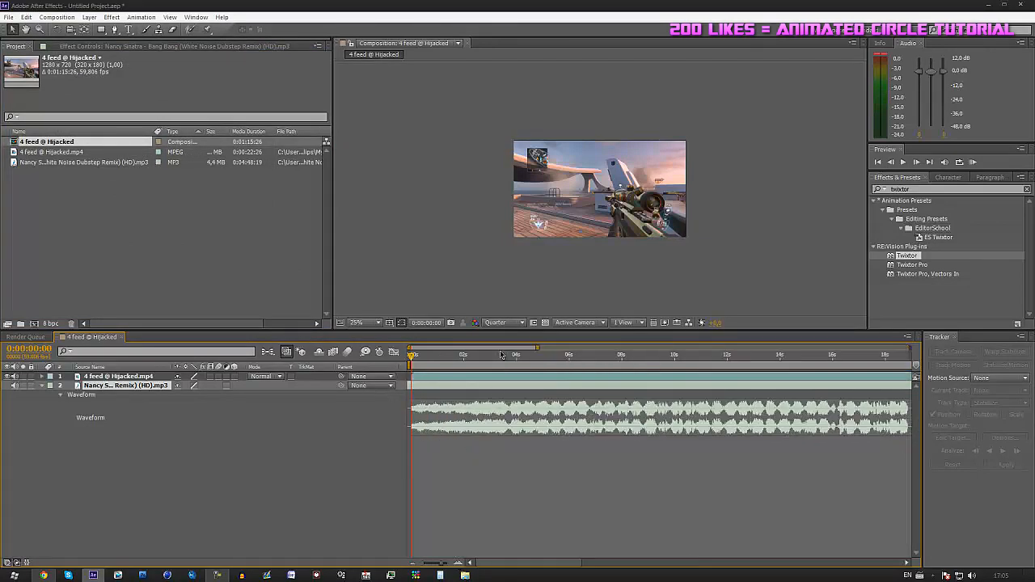
{"action": "left_click_drag", "start_coordinate": [489, 358], "coordinate": [508, 357]}
{"action": "left_click", "coordinate": [459, 564]}
{"action": "left_click", "coordinate": [458, 564]}
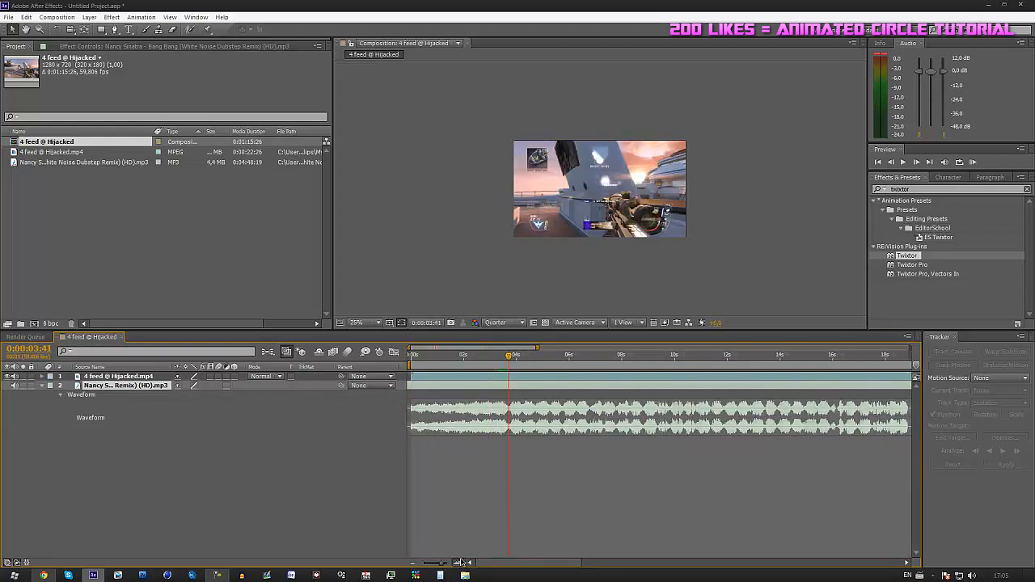
{"action": "left_click_drag", "start_coordinate": [508, 364], "coordinate": [454, 409]}
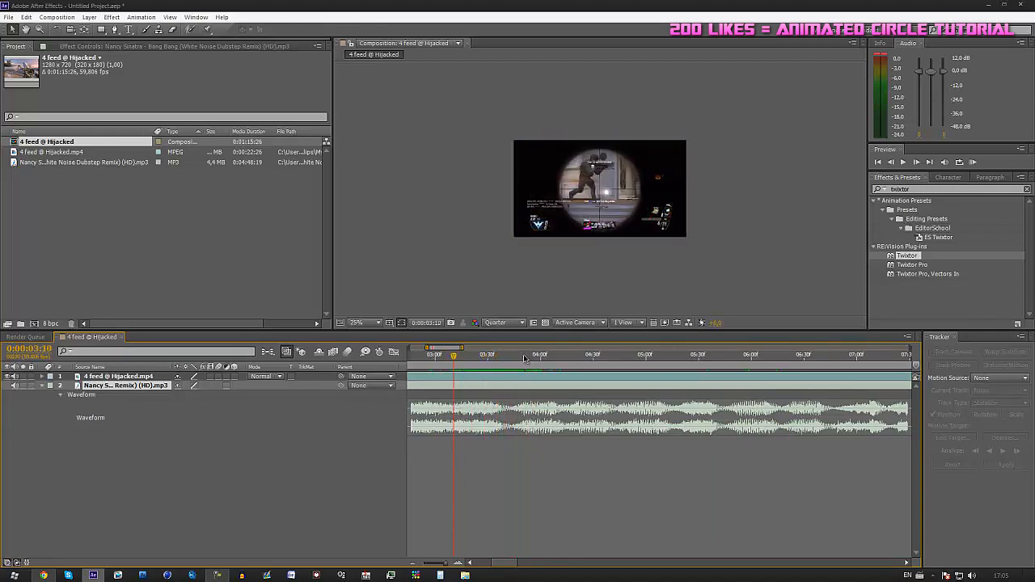
{"action": "key", "text": "KP_Decimal"}
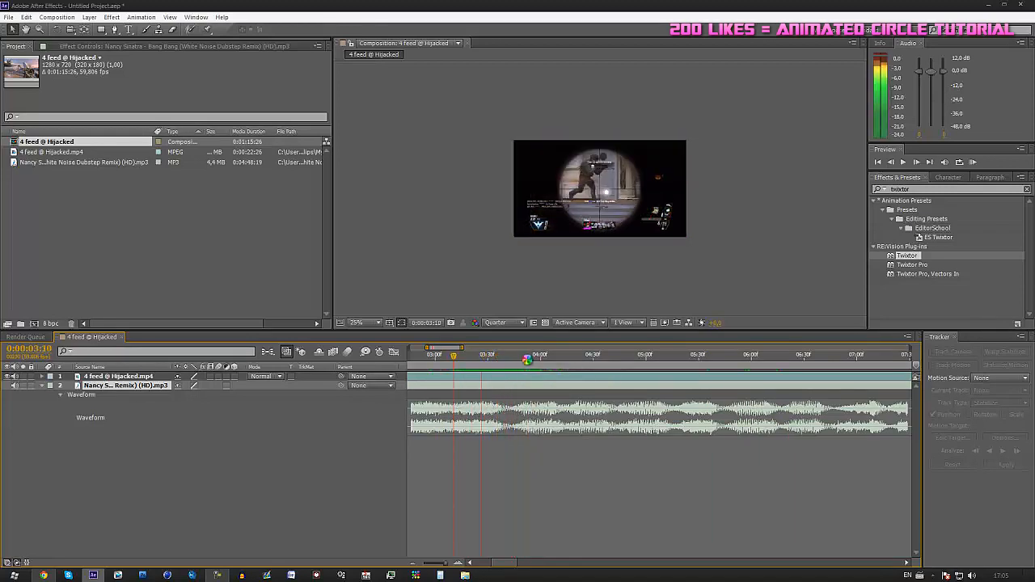
{"action": "key", "text": "KP_Decimal"}
Place composition markers on the successive beats of the waveform, from 0:00:03:27 through 0:00:07:37.
{"action": "left_click_drag", "start_coordinate": [454, 363], "coordinate": [481, 453]}
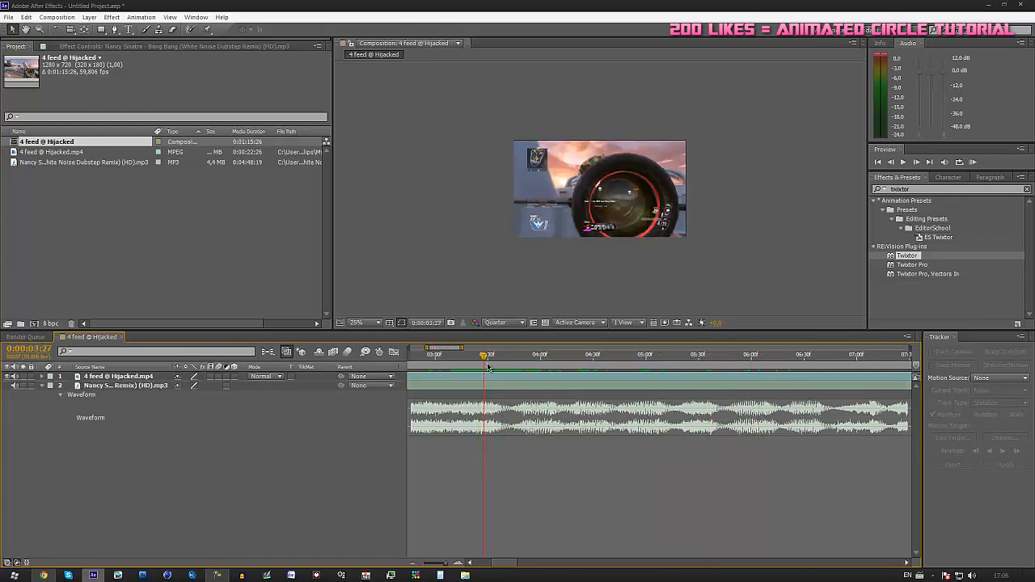
{"action": "mouse_move", "coordinate": [482, 359]}
{"action": "left_mouse_down"}
{"action": "mouse_move", "coordinate": [474, 363]}
{"action": "mouse_move", "coordinate": [483, 368]}
{"action": "left_mouse_up"}
{"action": "left_click_drag", "start_coordinate": [485, 367], "coordinate": [871, 386]}
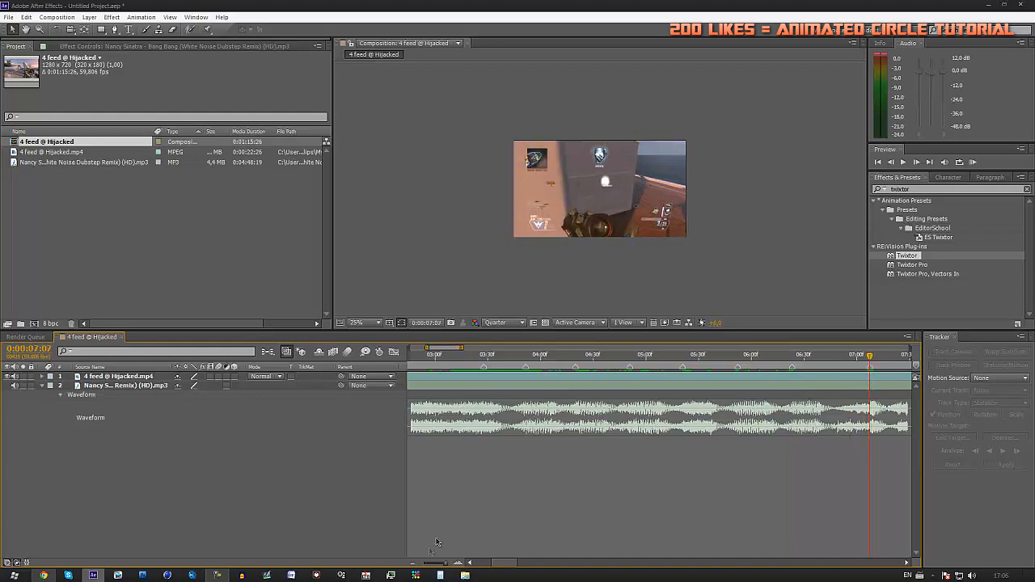
{"action": "left_click", "coordinate": [416, 564]}
{"action": "left_click_drag", "start_coordinate": [881, 356], "coordinate": [868, 420]}
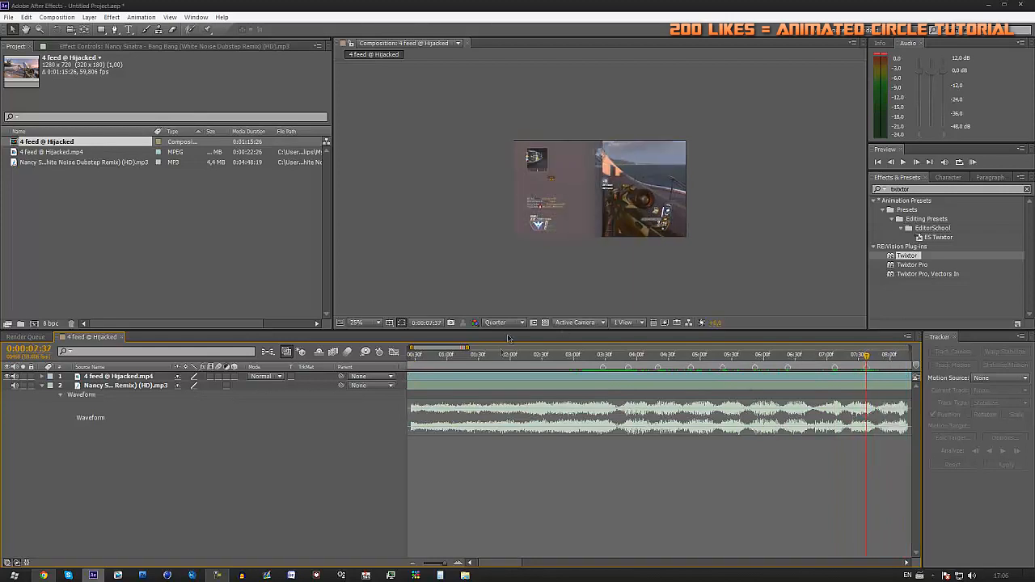
Return the current time to the first beat marker at 0:00:03:27.
{"action": "left_click", "coordinate": [459, 564]}
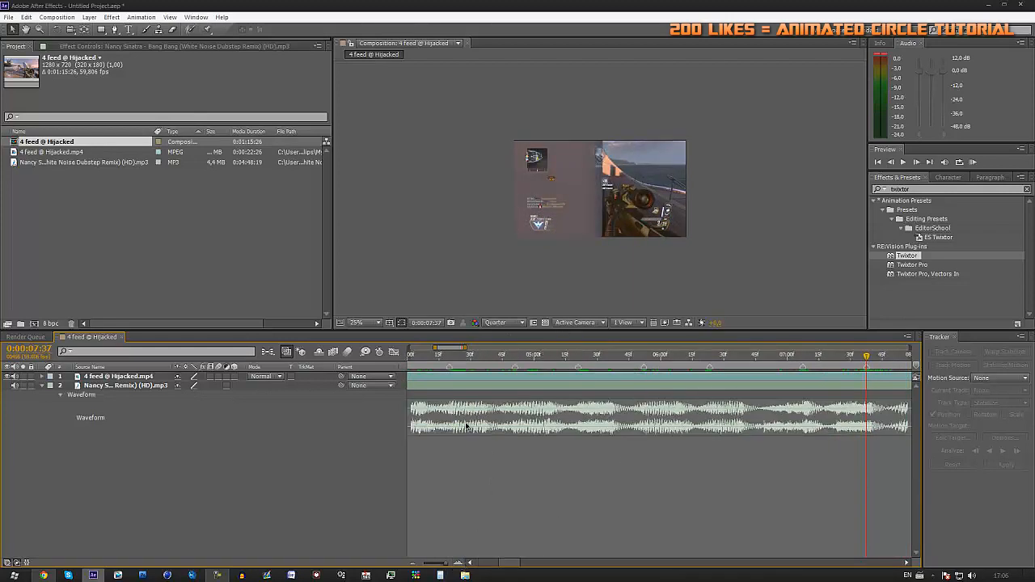
{"action": "left_click", "coordinate": [415, 563]}
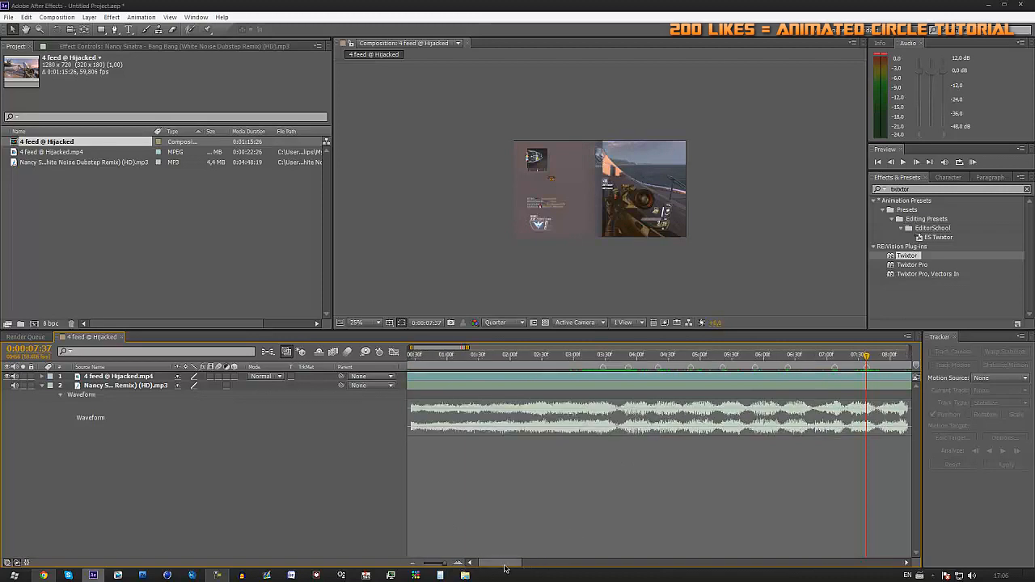
{"action": "left_click", "coordinate": [629, 359]}
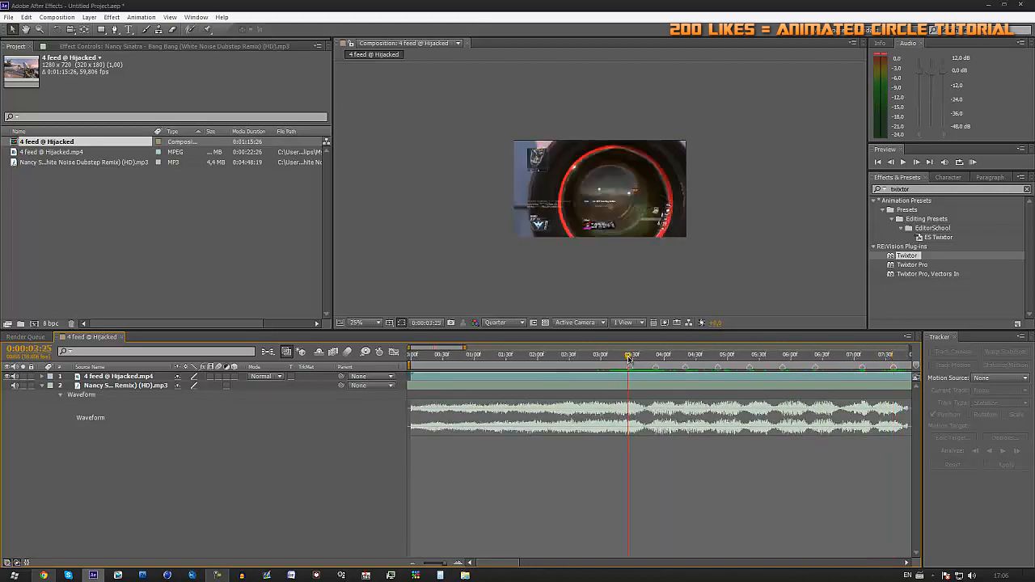
{"action": "left_click", "coordinate": [459, 563]}
{"action": "left_click_drag", "start_coordinate": [631, 358], "coordinate": [644, 434]}
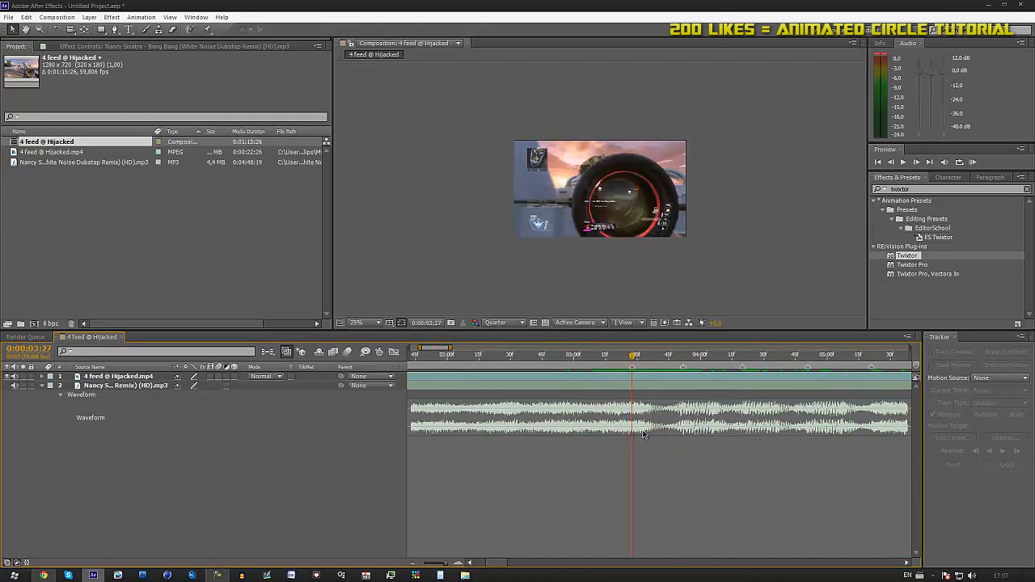
Apply the Twixtor effect to the gameplay clip layer and look through its frame interpolation options.
{"action": "left_click_drag", "start_coordinate": [909, 257], "coordinate": [639, 376]}
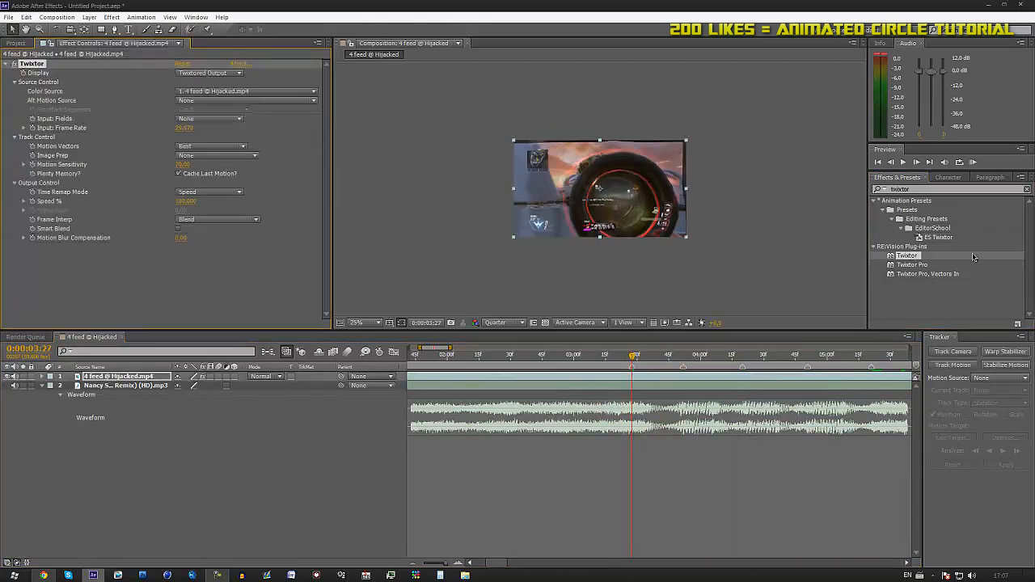
{"action": "left_click", "coordinate": [937, 288]}
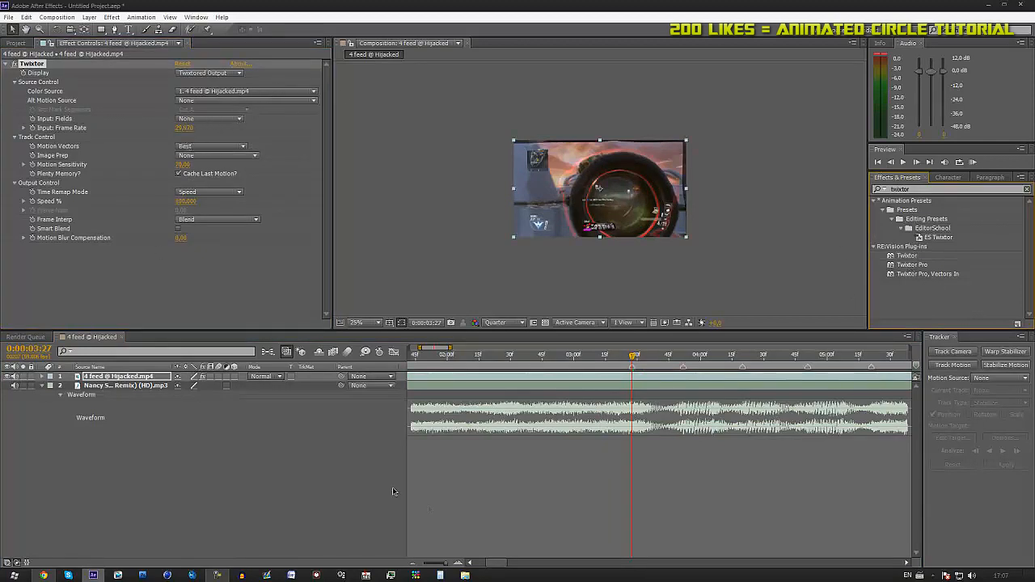
{"action": "left_click", "coordinate": [619, 492]}
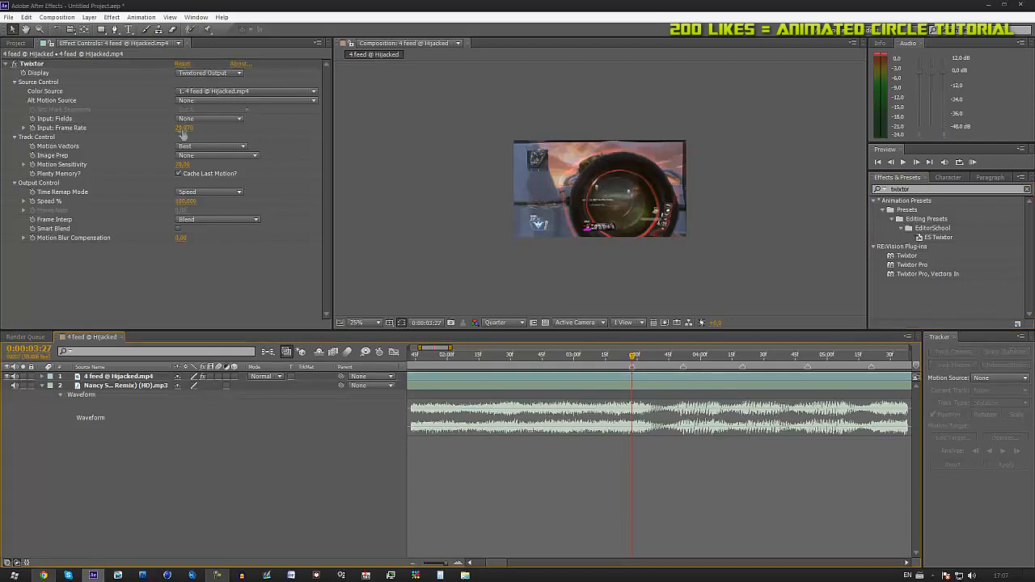
{"action": "left_click", "coordinate": [193, 221]}
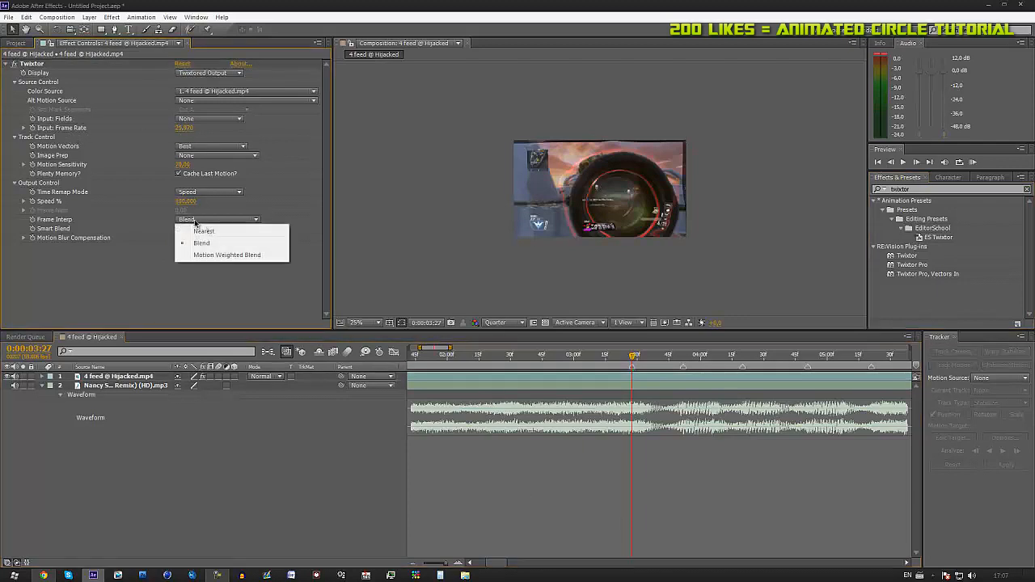
{"action": "left_click", "coordinate": [215, 305]}
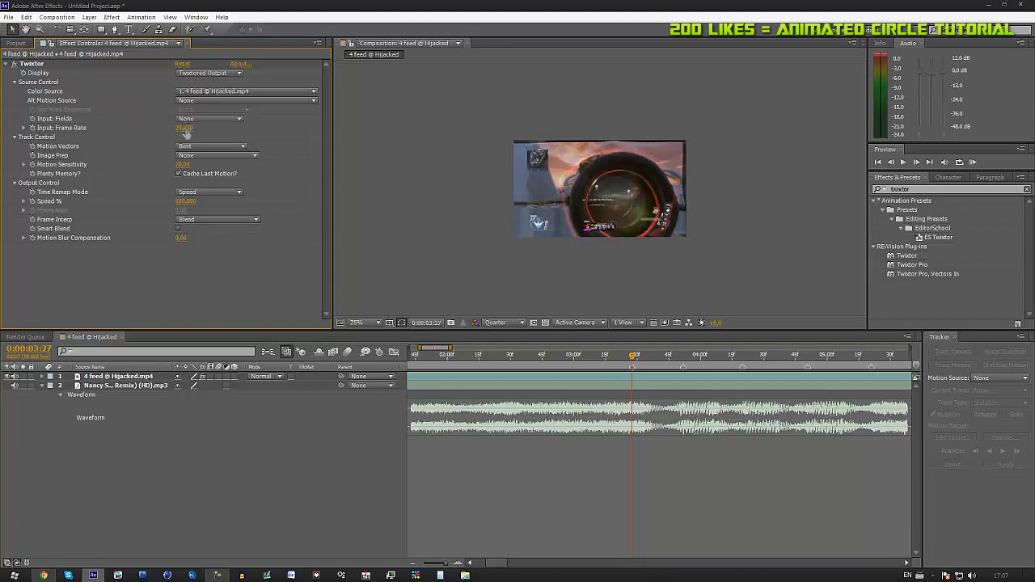
Check the source clip's frame rate and set Twixtor's input frame rate to the matching 59,806.
{"action": "left_click", "coordinate": [15, 43]}
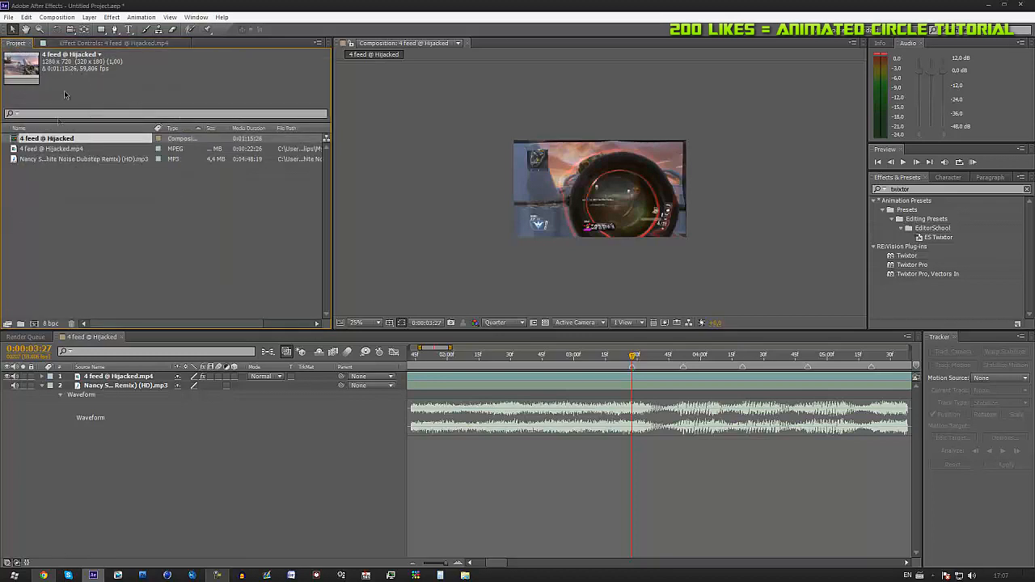
{"action": "left_click", "coordinate": [48, 189]}
{"action": "left_click", "coordinate": [44, 158]}
{"action": "left_click", "coordinate": [43, 150]}
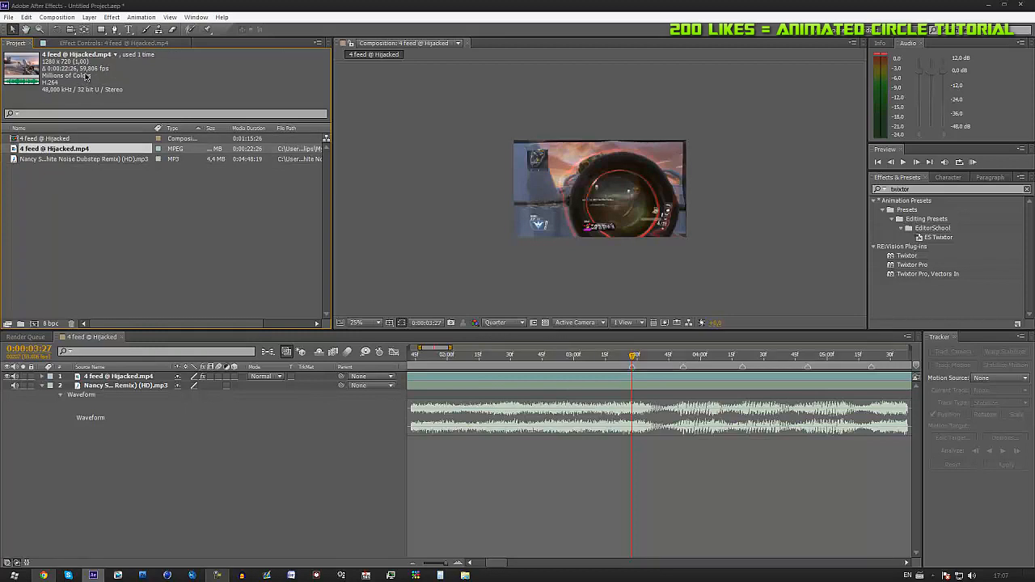
{"action": "left_click", "coordinate": [115, 44]}
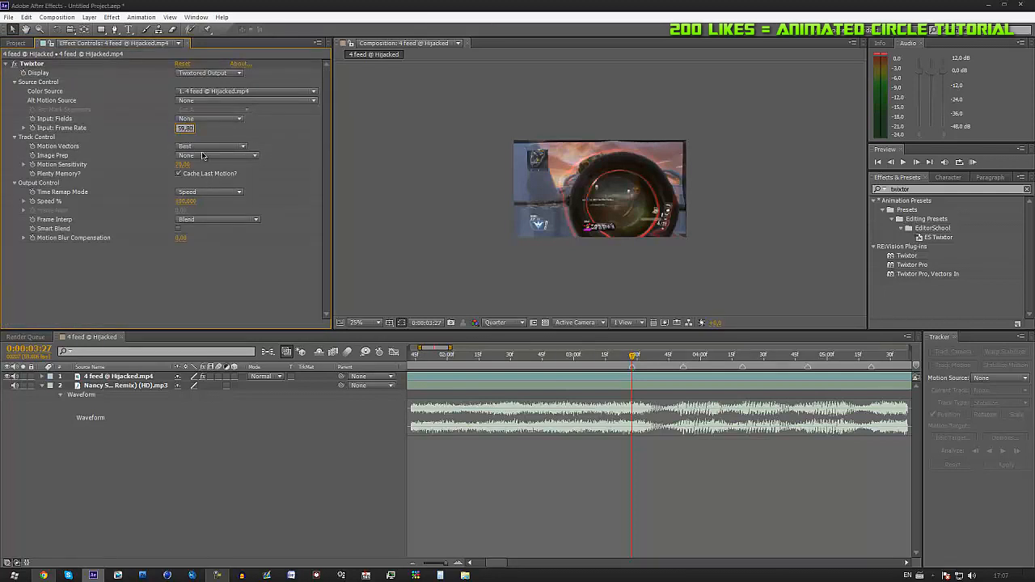
{"action": "left_click", "coordinate": [524, 212]}
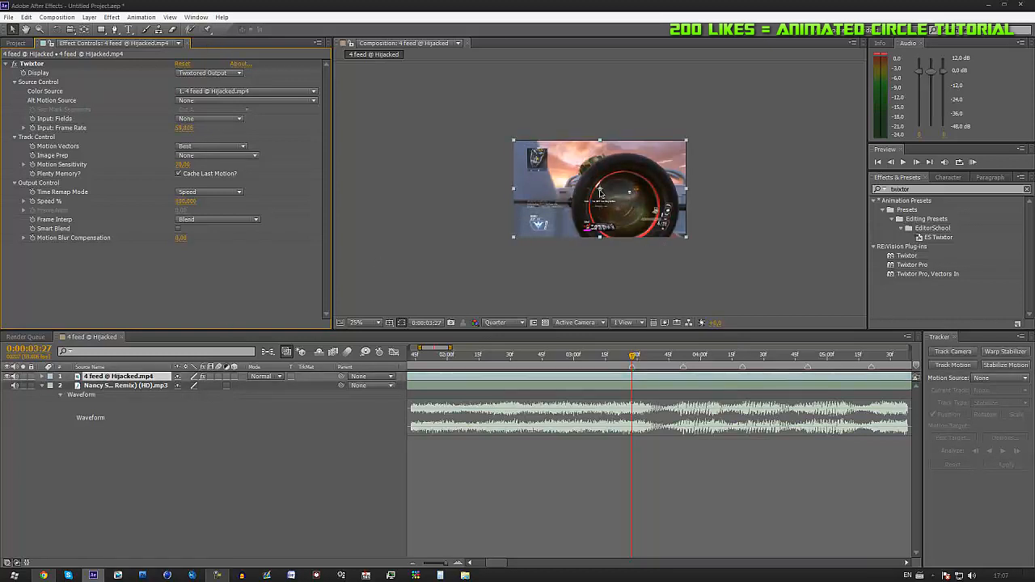
{"action": "key", "text": "ctrl+z"}
{"action": "key", "text": "ctrl+z"}
{"action": "key", "text": "ctrl+z"}
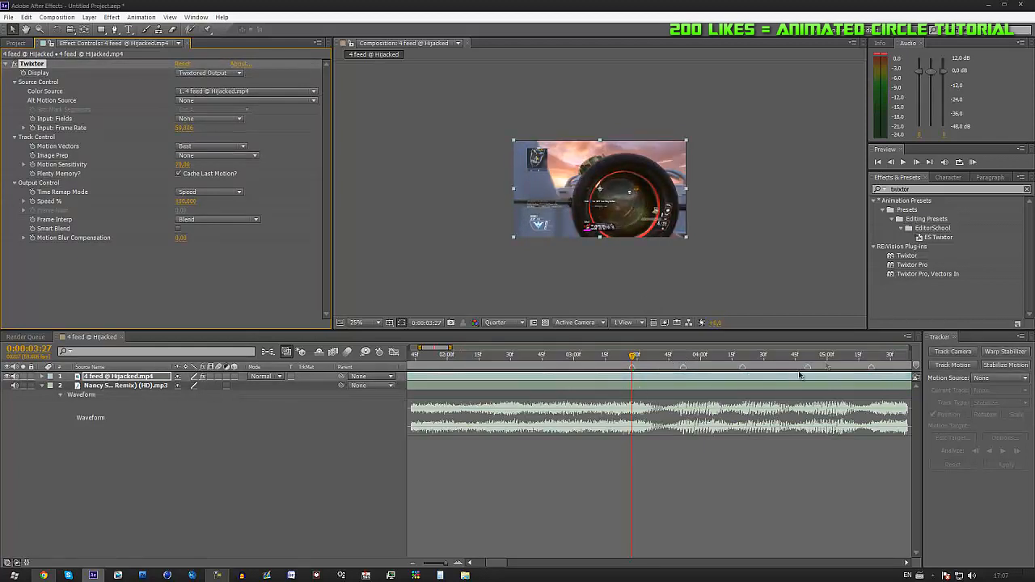
Set Twixtor's frame interpolation to Motion Weighted Blend and its image preparation to Contrast/Edge Enhance.
{"action": "left_click", "coordinate": [196, 220]}
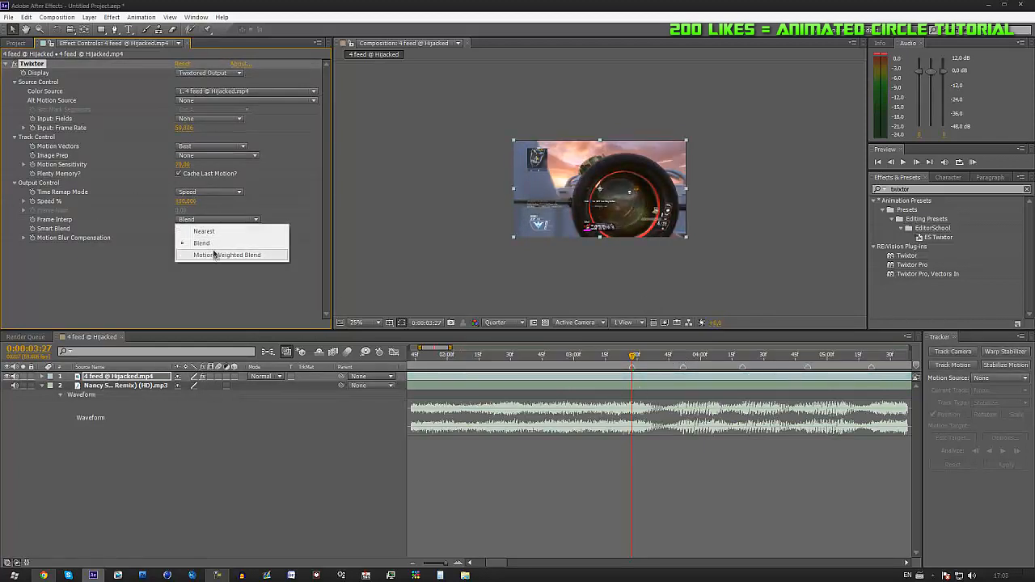
{"action": "left_click", "coordinate": [213, 256]}
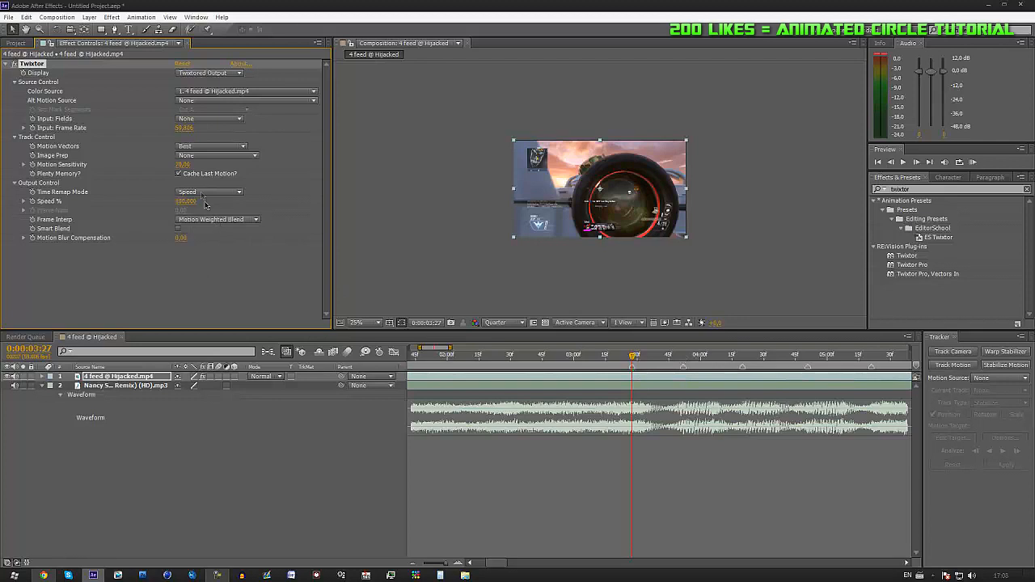
{"action": "left_click", "coordinate": [198, 156]}
{"action": "left_click", "coordinate": [208, 177]}
{"action": "left_click", "coordinate": [207, 220]}
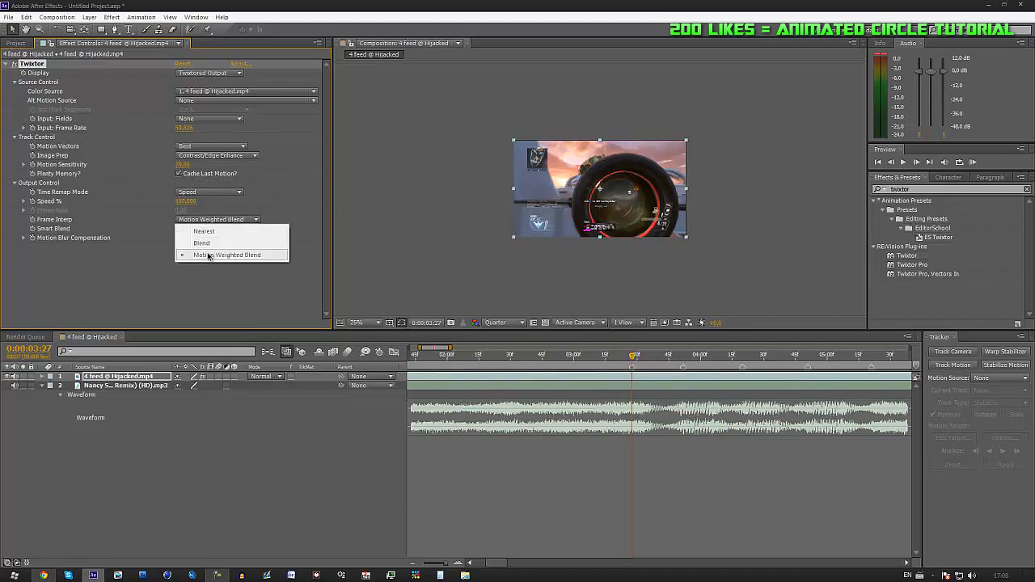
Look through Twixtor's frame interpolation options and keep Motion Weighted Blend selected.
{"action": "left_click", "coordinate": [208, 254]}
{"action": "left_click", "coordinate": [209, 220]}
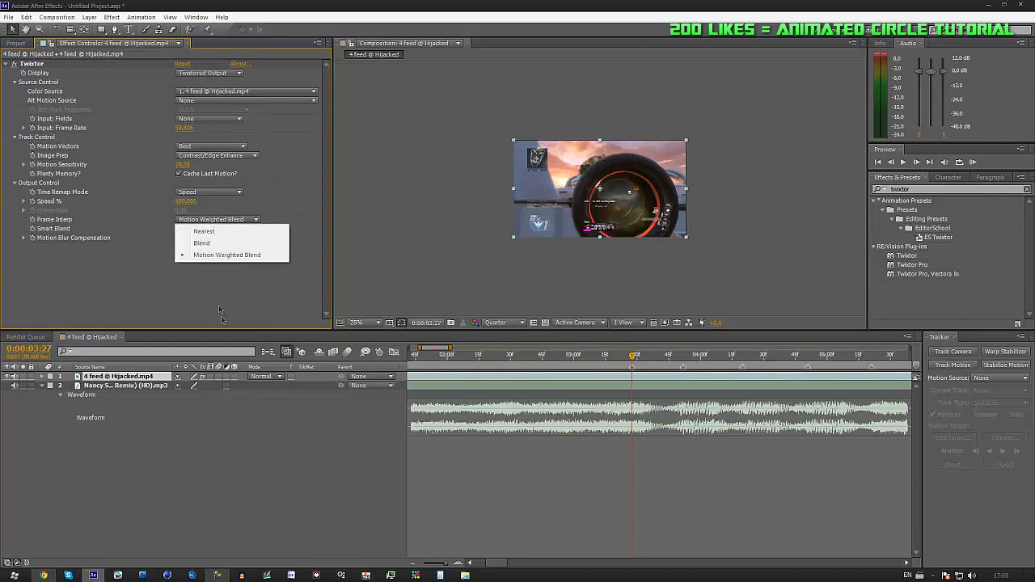
{"action": "left_click", "coordinate": [235, 312]}
{"action": "left_click", "coordinate": [199, 221]}
{"action": "left_click", "coordinate": [217, 285]}
{"action": "left_click", "coordinate": [207, 220]}
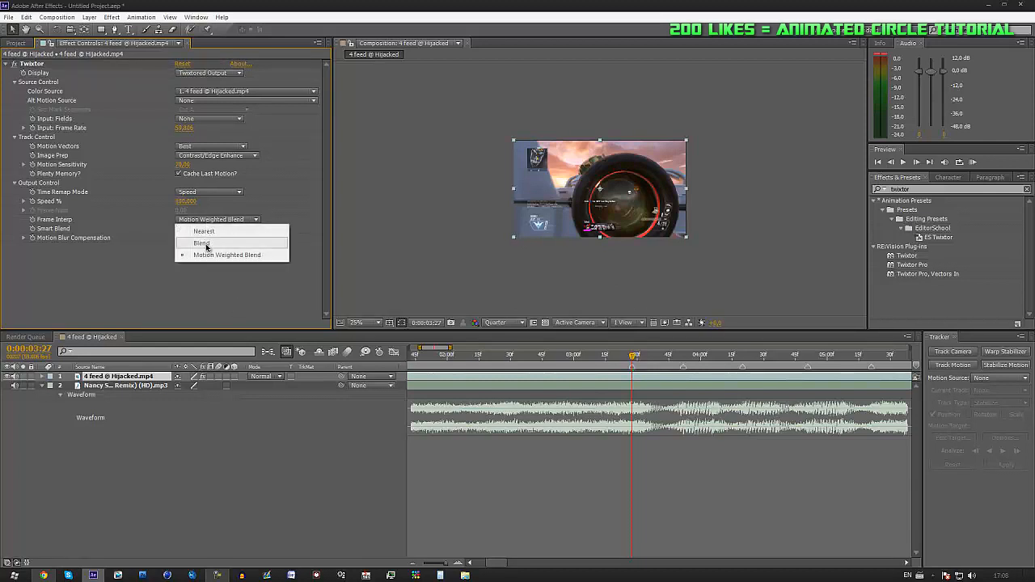
{"action": "left_click", "coordinate": [206, 246]}
{"action": "left_click", "coordinate": [214, 219]}
{"action": "left_click", "coordinate": [208, 255]}
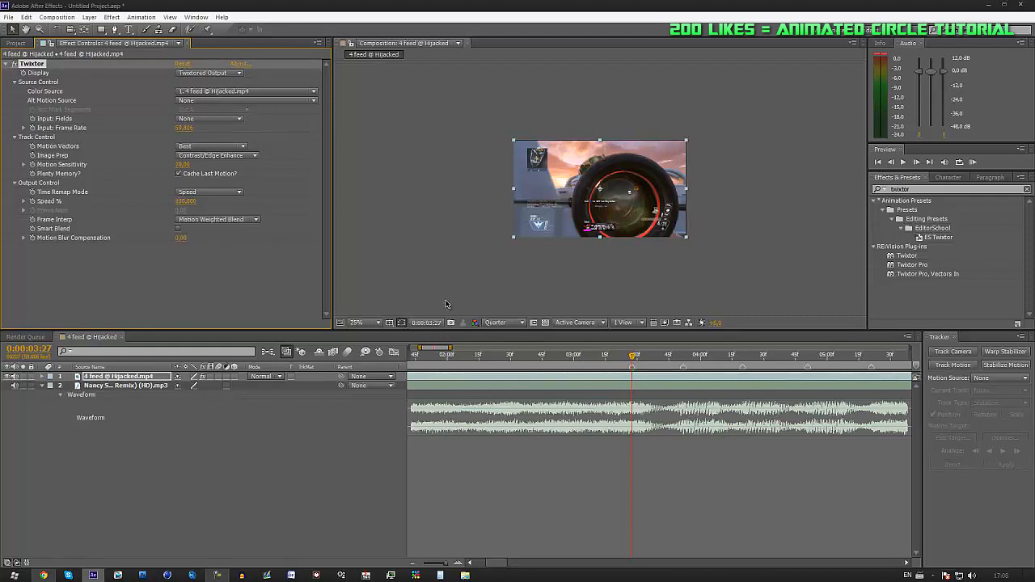
Enlarge the composition preview to 50% zoom and keep its resolution at Quarter.
{"action": "left_click", "coordinate": [370, 323]}
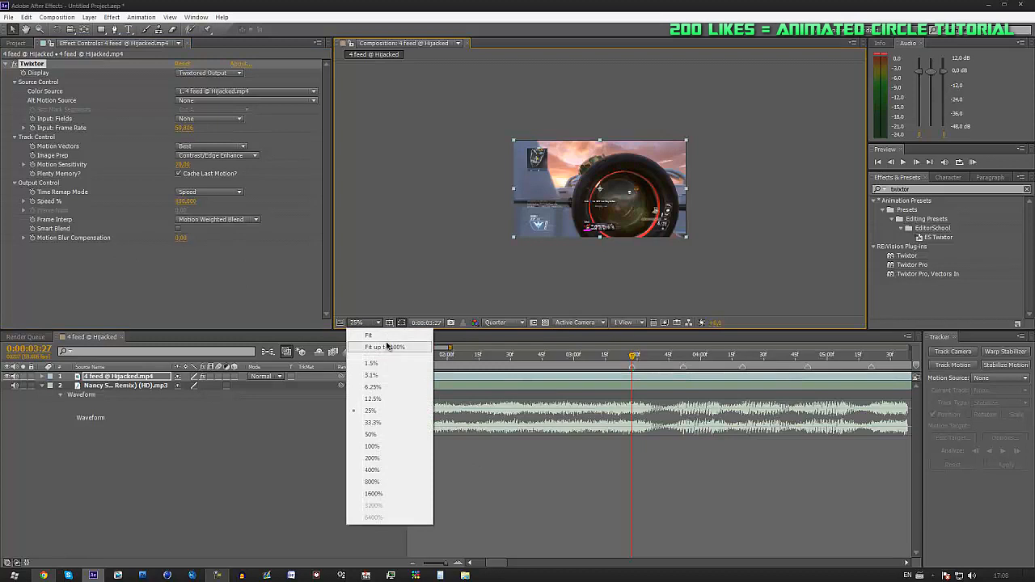
{"action": "left_click", "coordinate": [382, 343]}
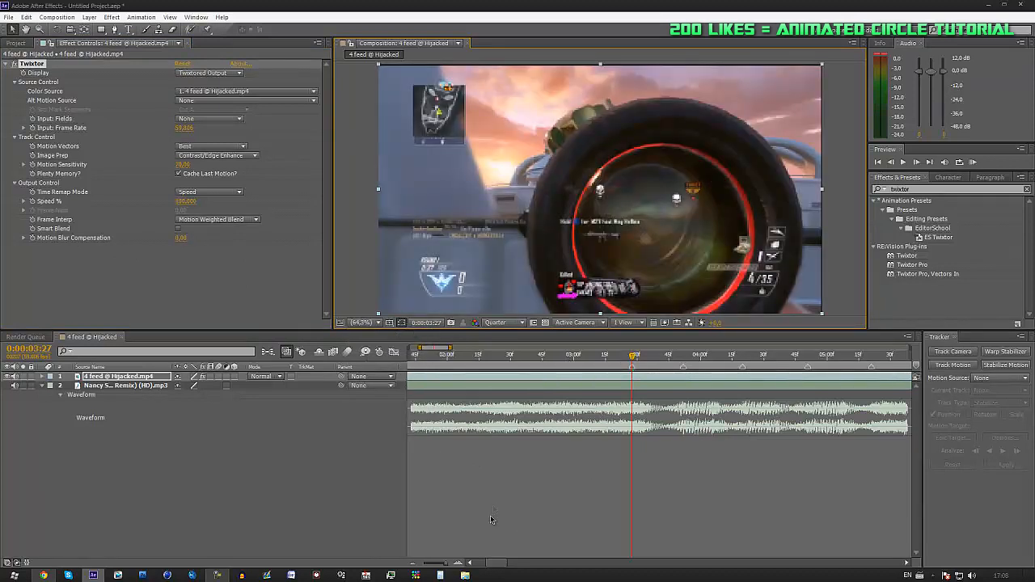
{"action": "left_click", "coordinate": [505, 323]}
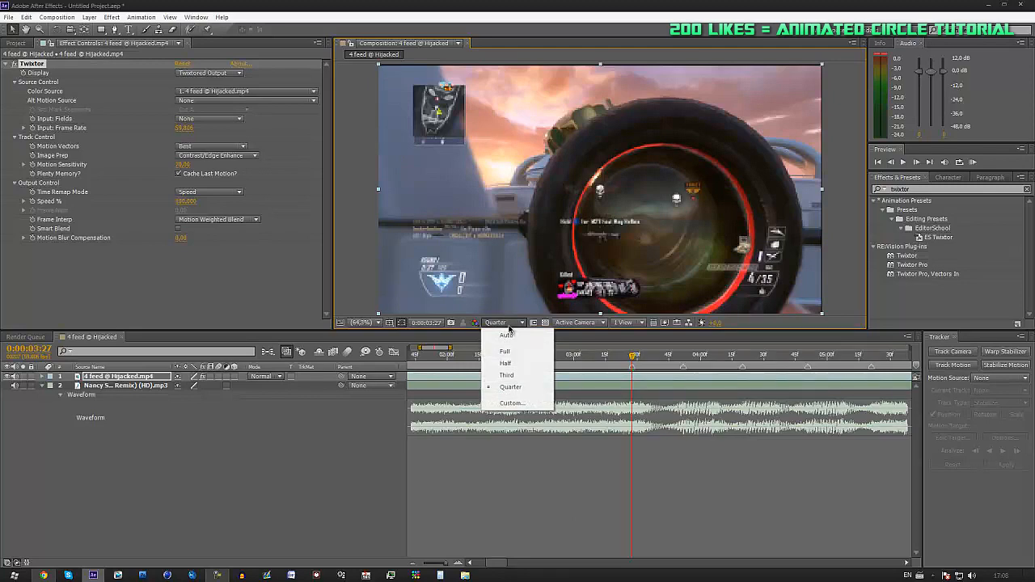
{"action": "left_click", "coordinate": [509, 324]}
{"action": "key", "text": "comma"}
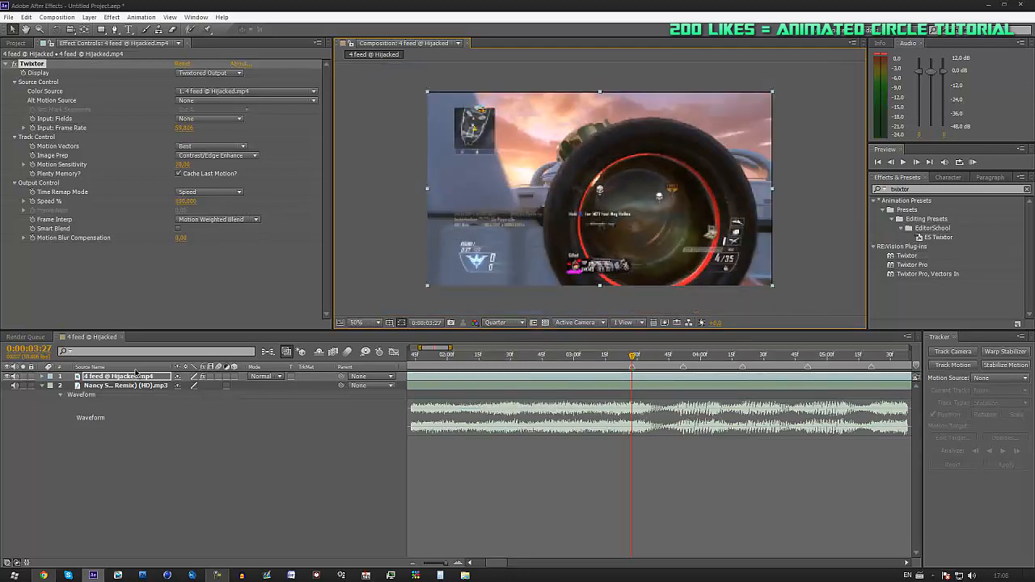
Scale the gameplay clip layer to 101%.
{"action": "key", "text": "s"}
{"action": "left_click", "coordinate": [192, 386]}
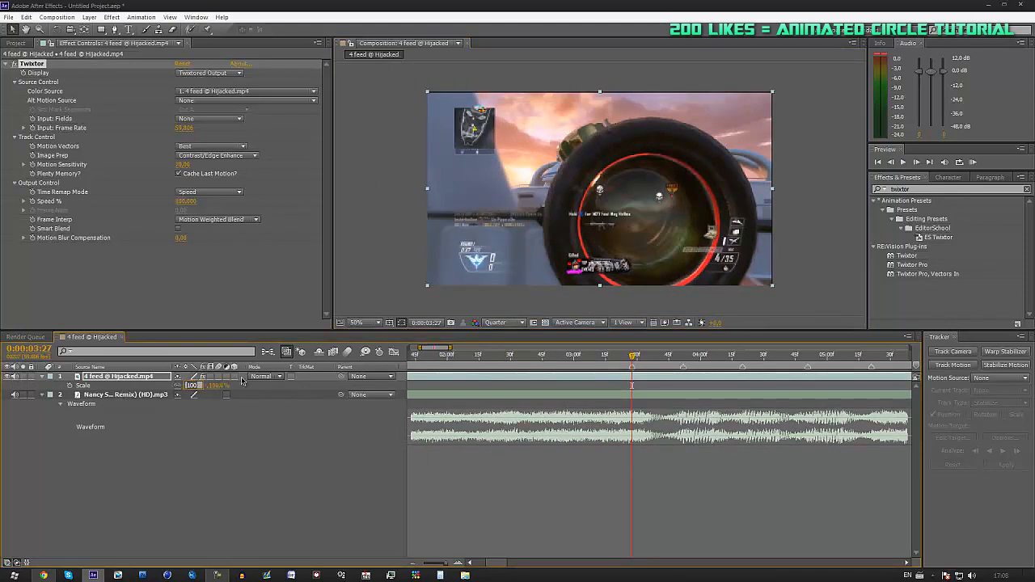
{"action": "type", "text": "101"}
{"action": "key", "text": "Return"}
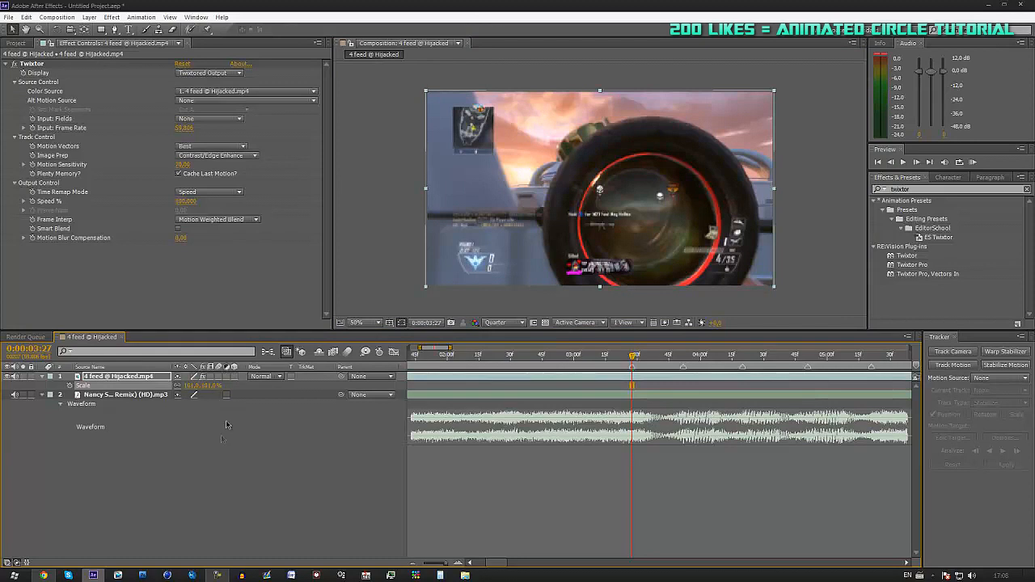
{"action": "left_click", "coordinate": [215, 487]}
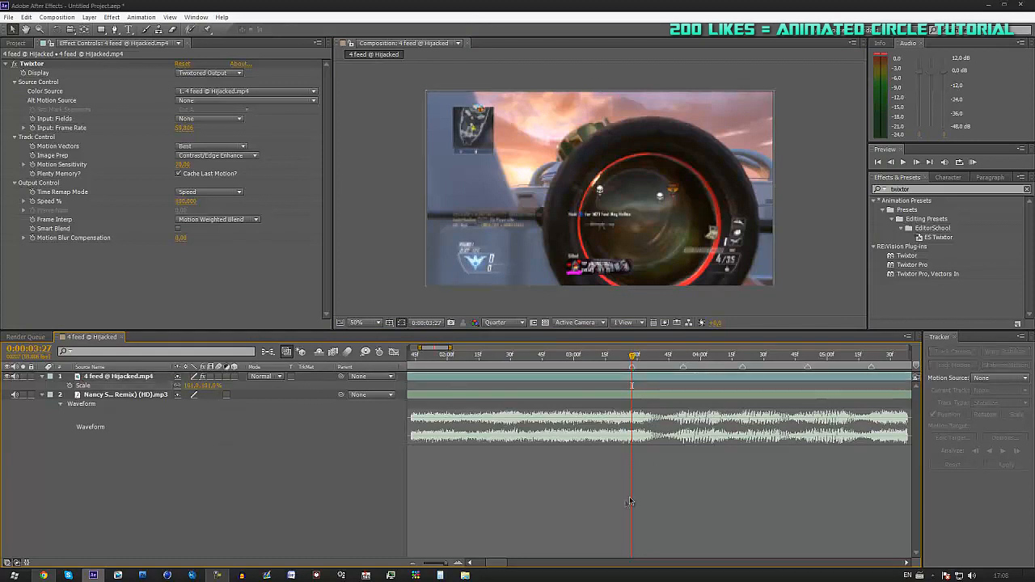
{"action": "left_click", "coordinate": [890, 162]}
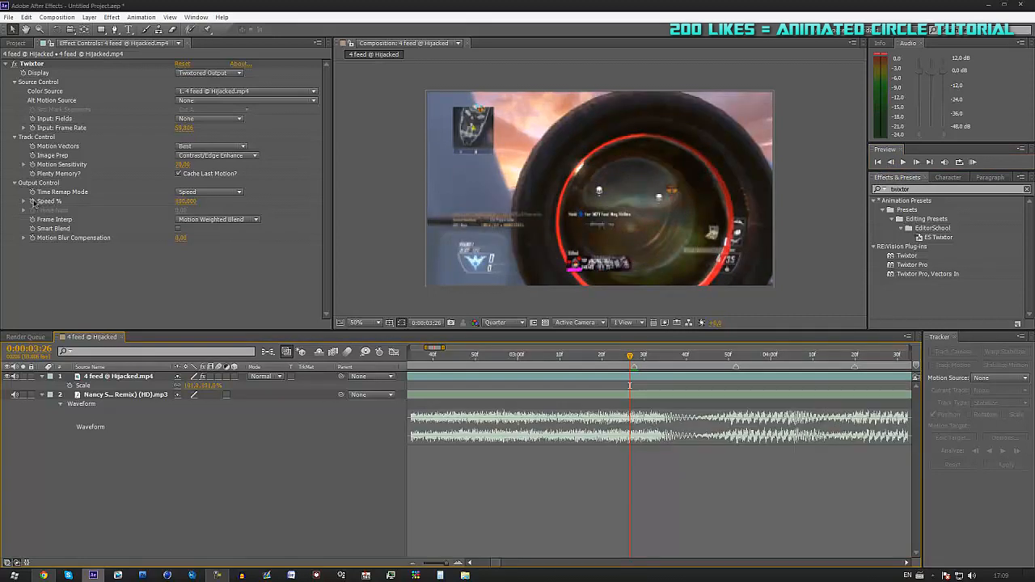
{"action": "left_click", "coordinate": [33, 201]}
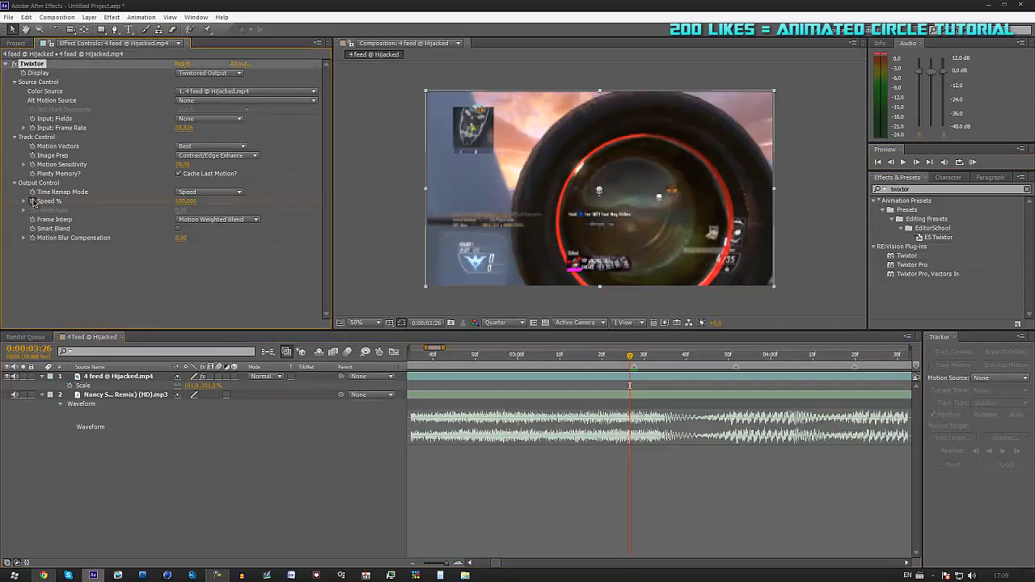
{"action": "left_click", "coordinate": [107, 378]}
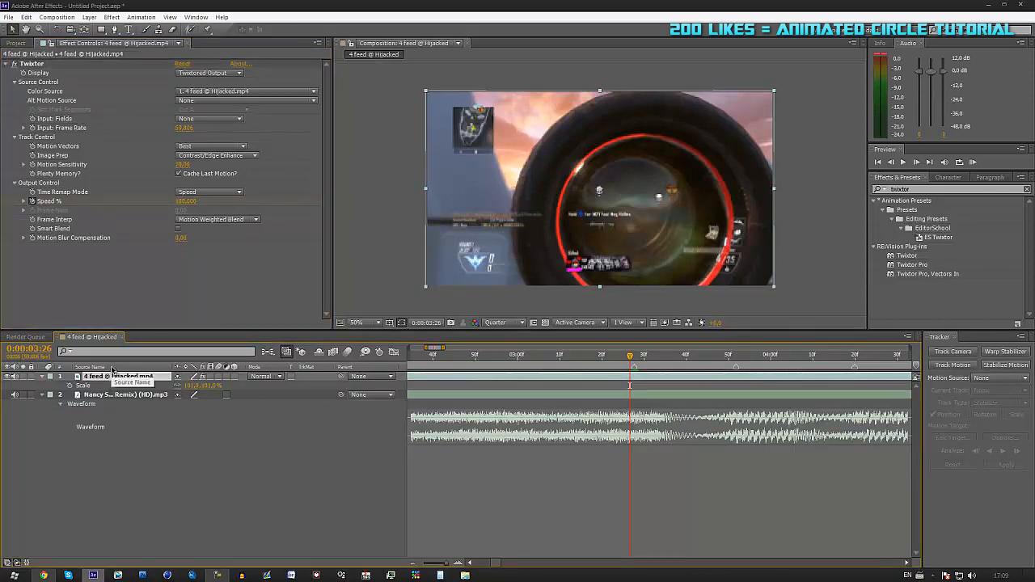
{"action": "key", "text": "u"}
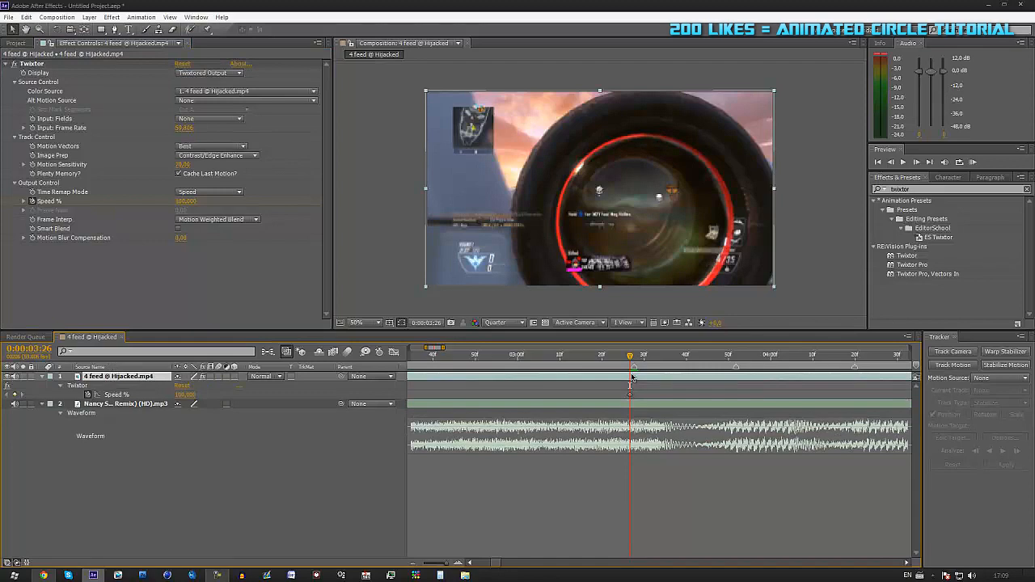
{"action": "left_click_drag", "start_coordinate": [630, 355], "coordinate": [635, 441]}
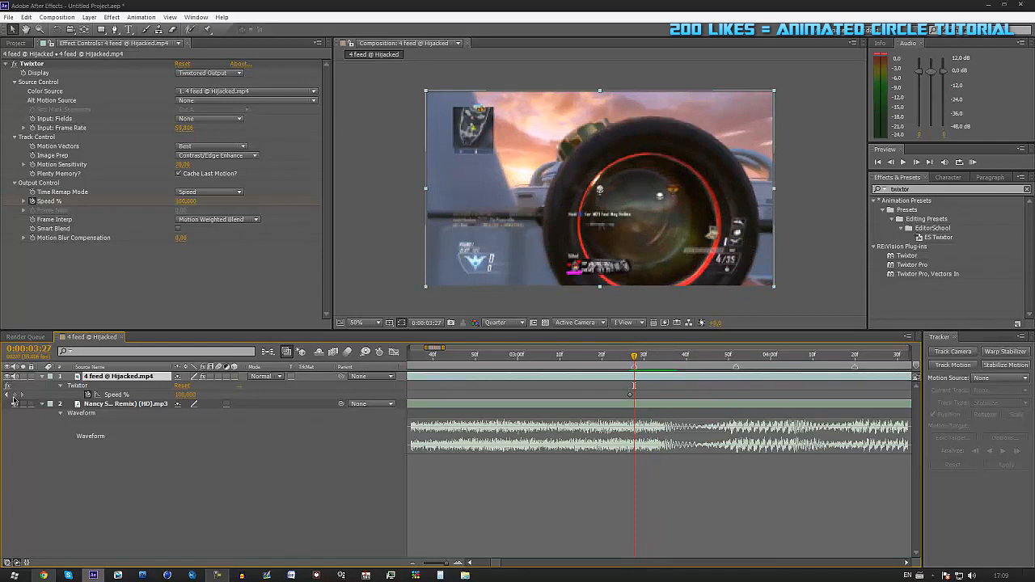
{"action": "left_click", "coordinate": [71, 386]}
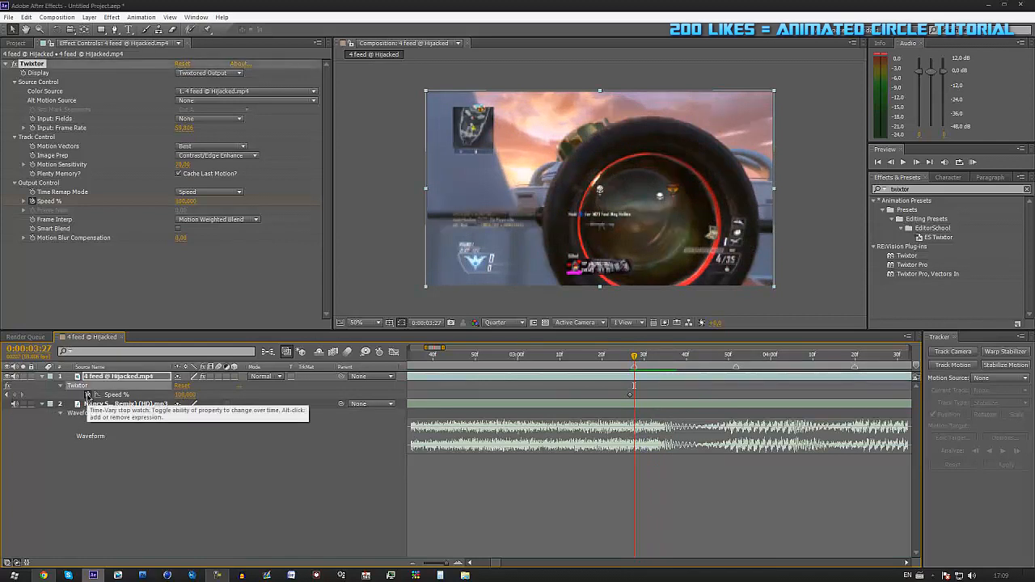
{"action": "left_click", "coordinate": [87, 395]}
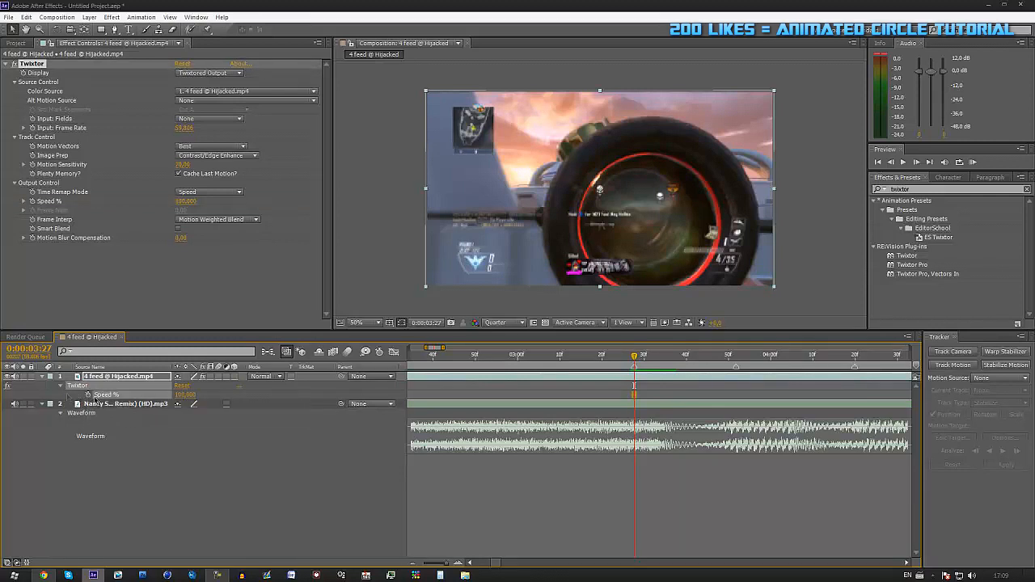
Slide the gameplay clip layer earlier in time so the wanted gameplay moment lines up with the first beat marker at 0:00:03:27.
{"action": "left_click", "coordinate": [414, 564]}
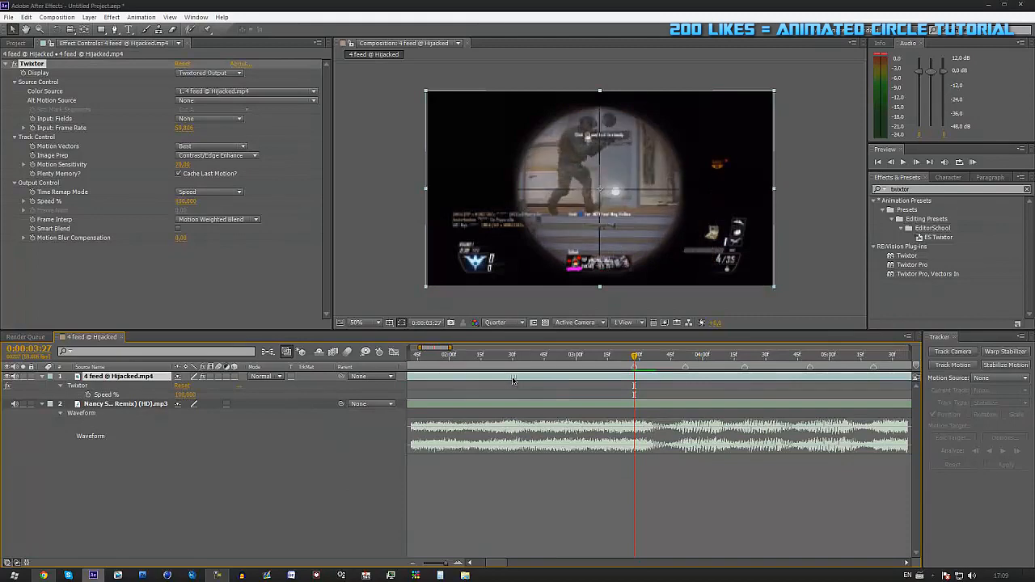
{"action": "left_click_drag", "start_coordinate": [580, 369], "coordinate": [518, 382]}
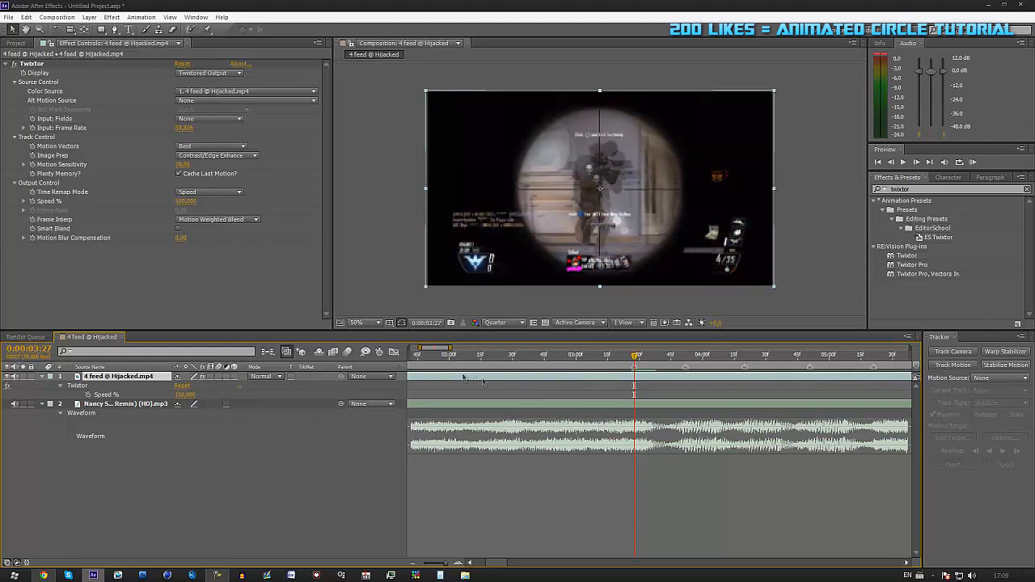
{"action": "left_click_drag", "start_coordinate": [827, 380], "coordinate": [473, 373]}
{"action": "left_click_drag", "start_coordinate": [782, 378], "coordinate": [552, 386]}
{"action": "left_click_drag", "start_coordinate": [837, 379], "coordinate": [633, 369]}
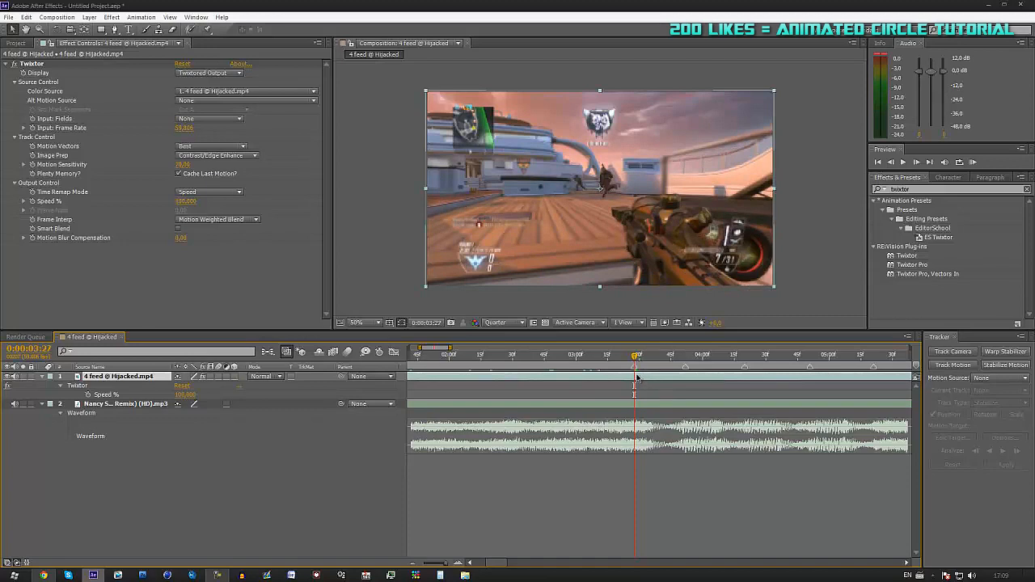
{"action": "mouse_move", "coordinate": [635, 378]}
{"action": "left_mouse_down"}
{"action": "mouse_move", "coordinate": [680, 384]}
{"action": "mouse_move", "coordinate": [633, 388]}
{"action": "left_mouse_up"}
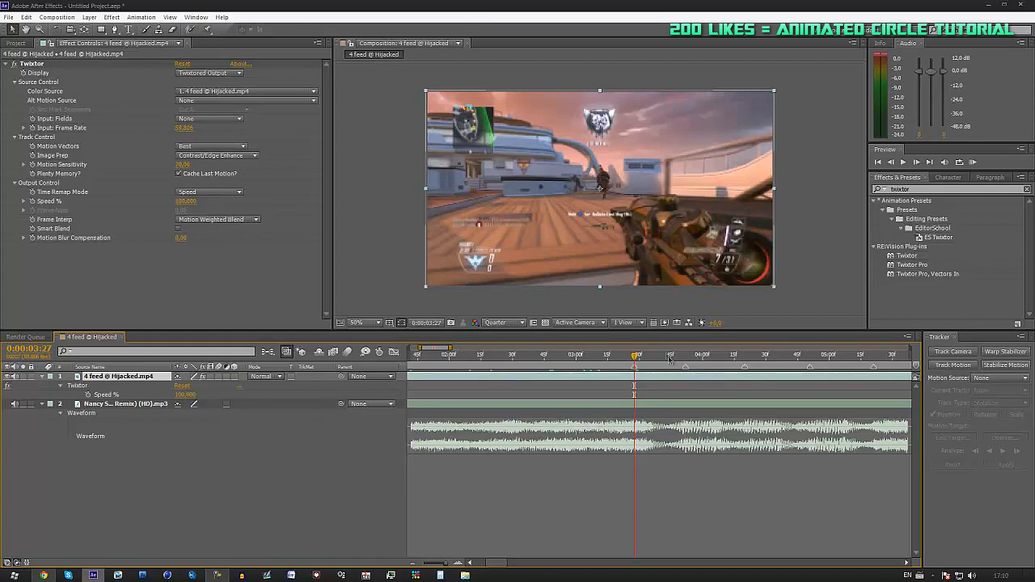
Start keyframing Twixtor's Speed % at 0:00:03:26, one frame before the first beat marker, and reveal the layer's keyframed properties.
{"action": "left_click", "coordinate": [42, 205]}
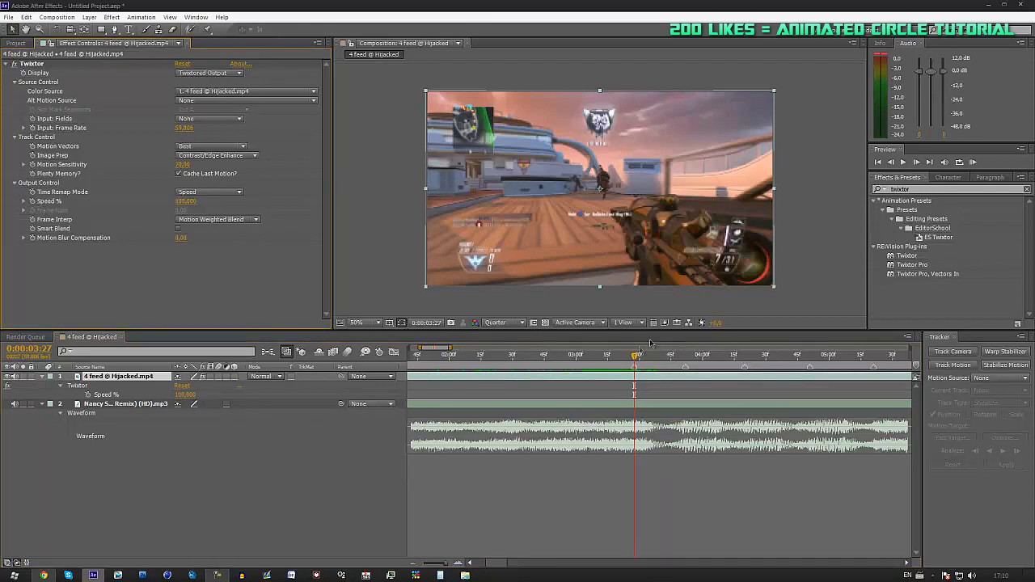
{"action": "left_click_drag", "start_coordinate": [635, 357], "coordinate": [632, 357]}
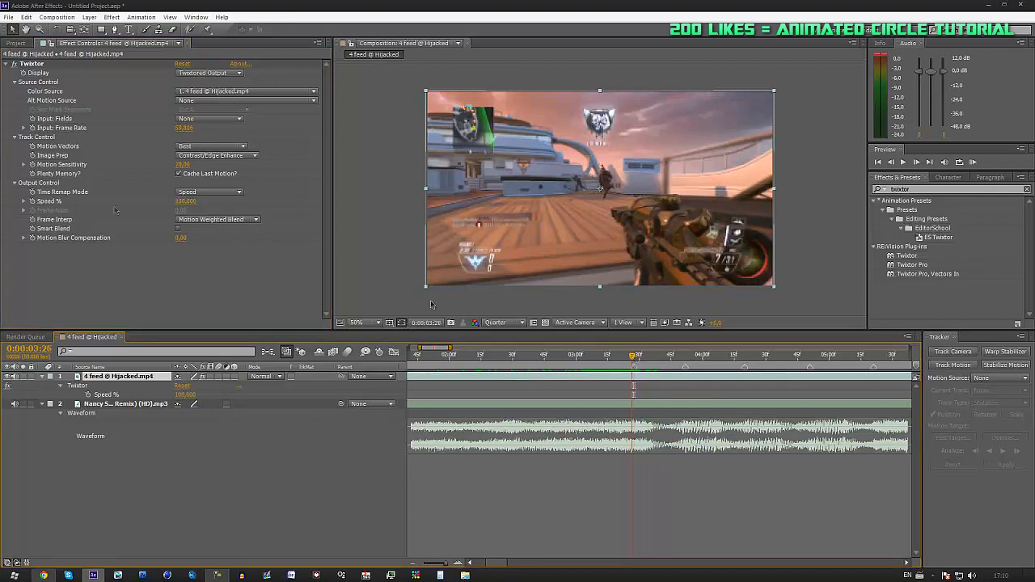
{"action": "left_click", "coordinate": [32, 201]}
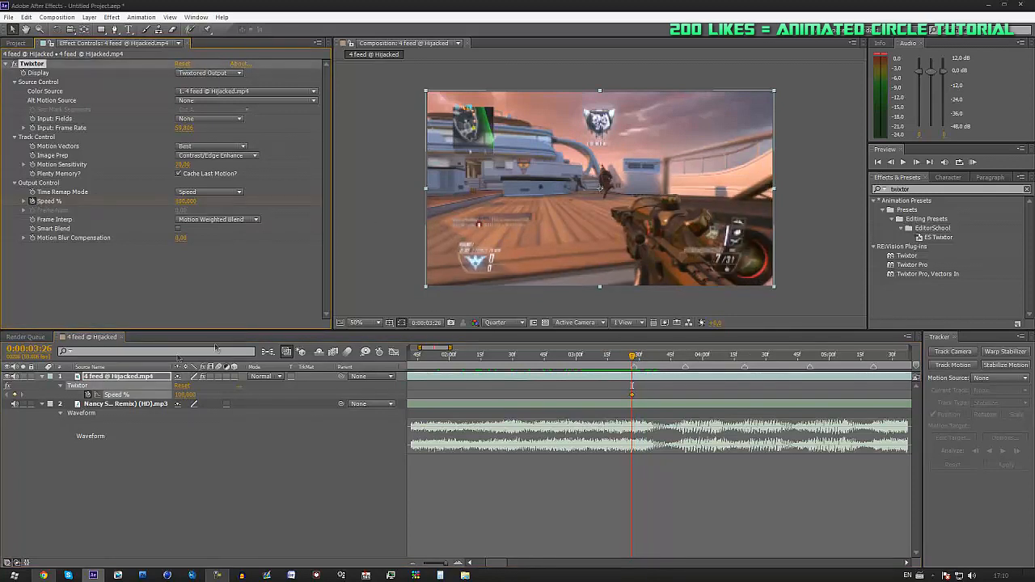
{"action": "left_click", "coordinate": [132, 378]}
{"action": "key", "text": "u"}
{"action": "key", "text": "u"}
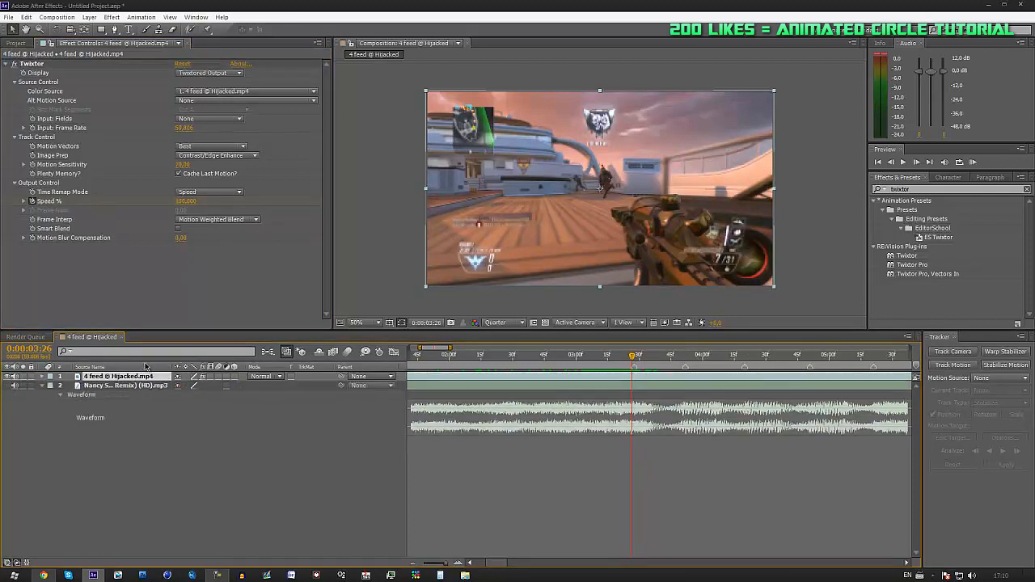
{"action": "key", "text": "u"}
{"action": "key", "text": "u"}
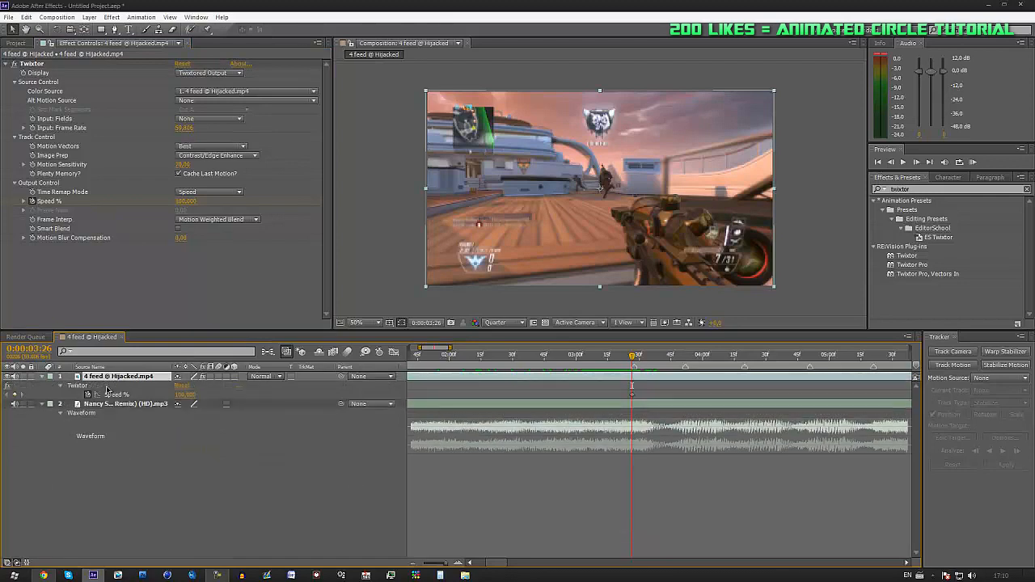
Set Twixtor's Speed % to 4 at the first beat marker, 0:00:03:27.
{"action": "left_click", "coordinate": [457, 564]}
{"action": "left_click_drag", "start_coordinate": [633, 357], "coordinate": [637, 355]}
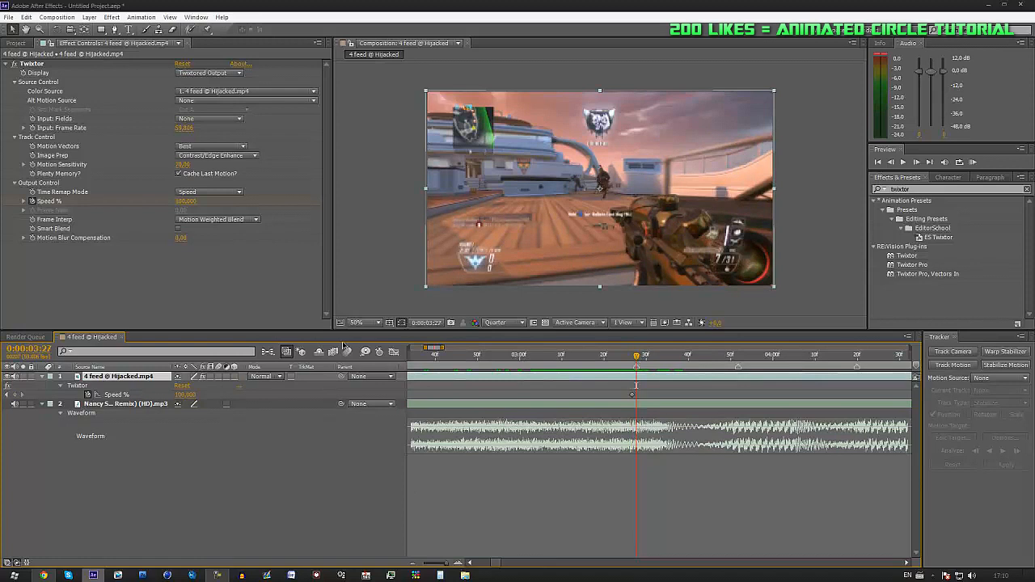
{"action": "left_click", "coordinate": [184, 394]}
{"action": "type", "text": "4"}
{"action": "key", "text": "Return"}
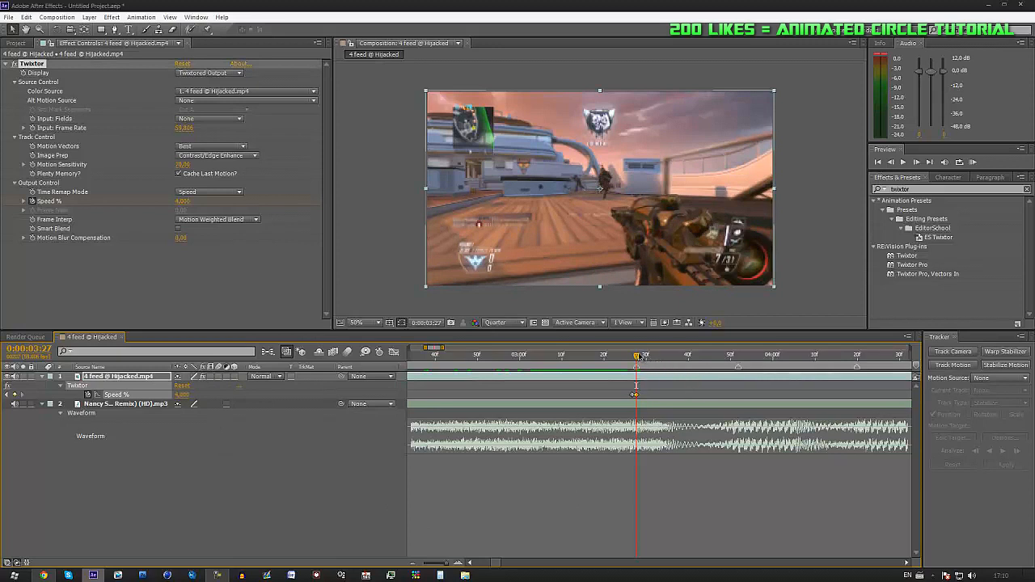
Limit the work area to the span between the beat markers at 0:00:03:27 and 0:00:03:51, and play the slowed section.
{"action": "left_click_drag", "start_coordinate": [637, 356], "coordinate": [740, 358]}
{"action": "key", "text": "n"}
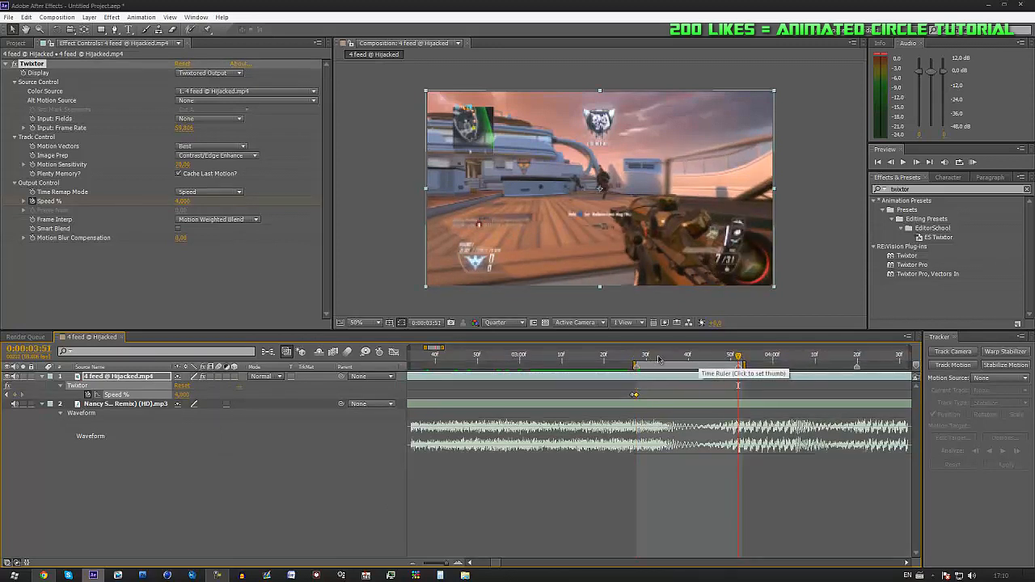
{"action": "key", "text": "space"}
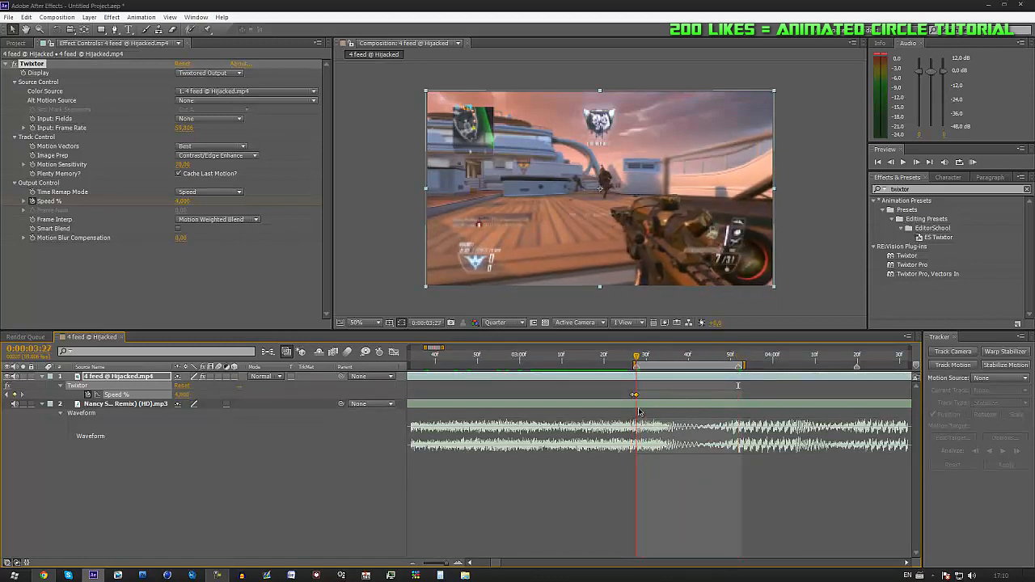
{"action": "key", "text": "space"}
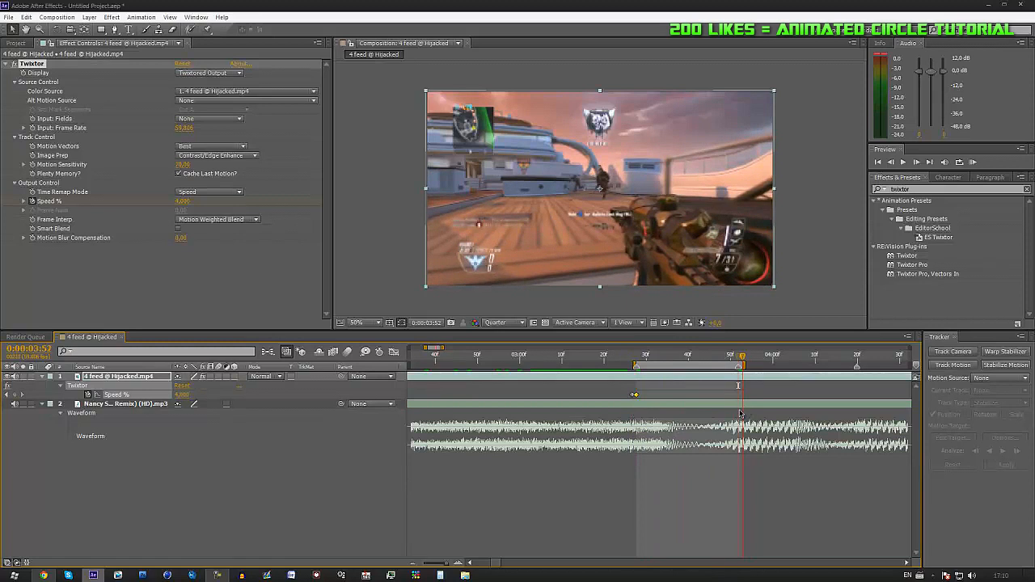
{"action": "left_click_drag", "start_coordinate": [744, 366], "coordinate": [739, 367]}
{"action": "key", "text": "space"}
Hold the 4% speed with a keyframe at 0:00:03:43 and raise Speed % to about 800 at the second beat marker, 0:00:03:51.
{"action": "left_click_drag", "start_coordinate": [658, 404], "coordinate": [703, 448]}
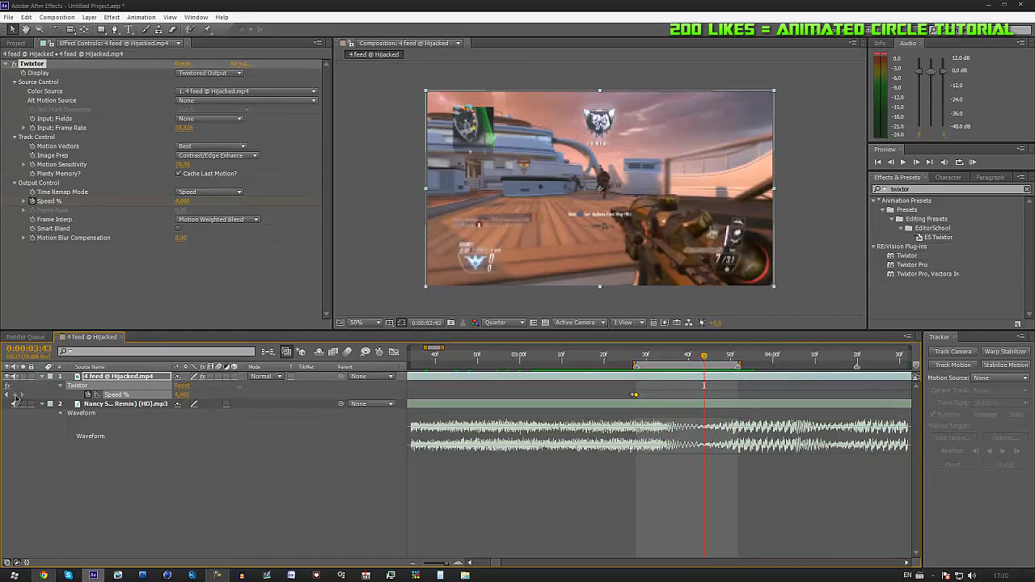
{"action": "left_click_drag", "start_coordinate": [638, 357], "coordinate": [738, 411]}
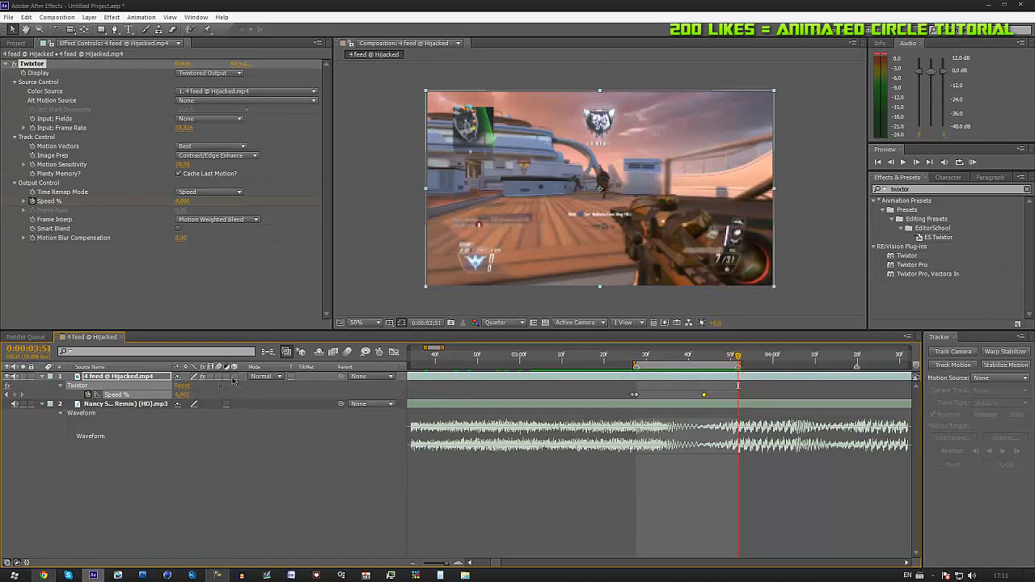
{"action": "left_click_drag", "start_coordinate": [183, 394], "coordinate": [218, 384]}
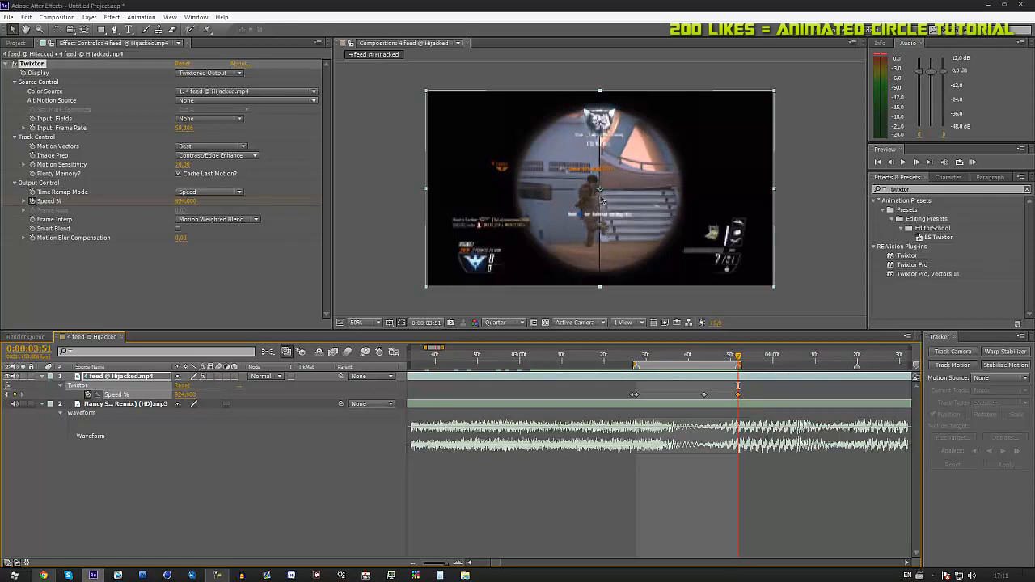
Set Twixtor's Speed % to 100 one frame after the second beat marker, at 0:00:03:52.
{"action": "left_click", "coordinate": [917, 163]}
{"action": "left_click", "coordinate": [186, 395]}
{"action": "type", "text": "100"}
{"action": "key", "text": "Return"}
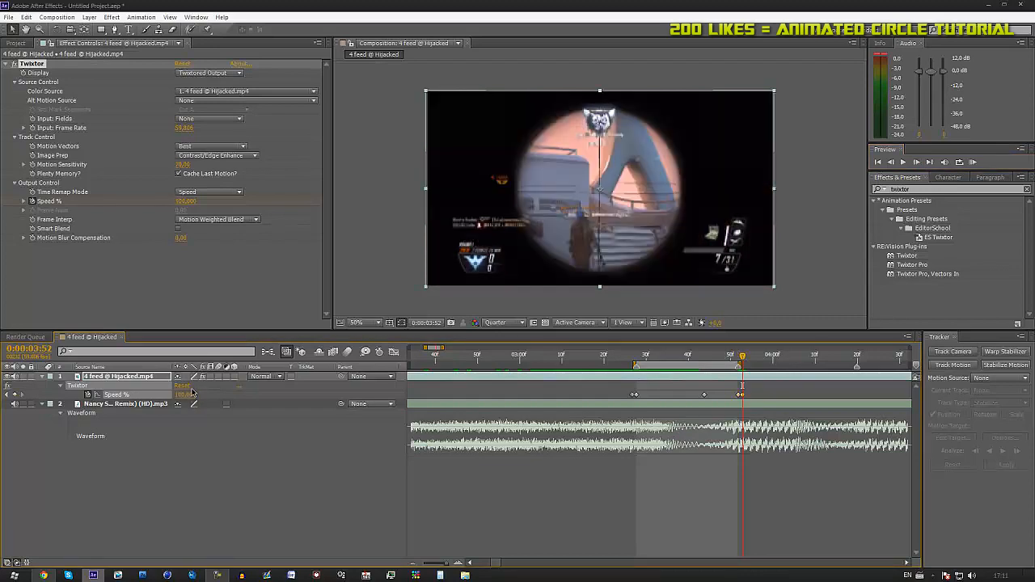
Hold the 100% speed with a keyframe at 0:00:04:18 and raise Speed % to about 3440 at the third beat marker, 0:00:04:19.
{"action": "left_click_drag", "start_coordinate": [645, 360], "coordinate": [802, 418]}
{"action": "left_click_drag", "start_coordinate": [809, 419], "coordinate": [853, 411]}
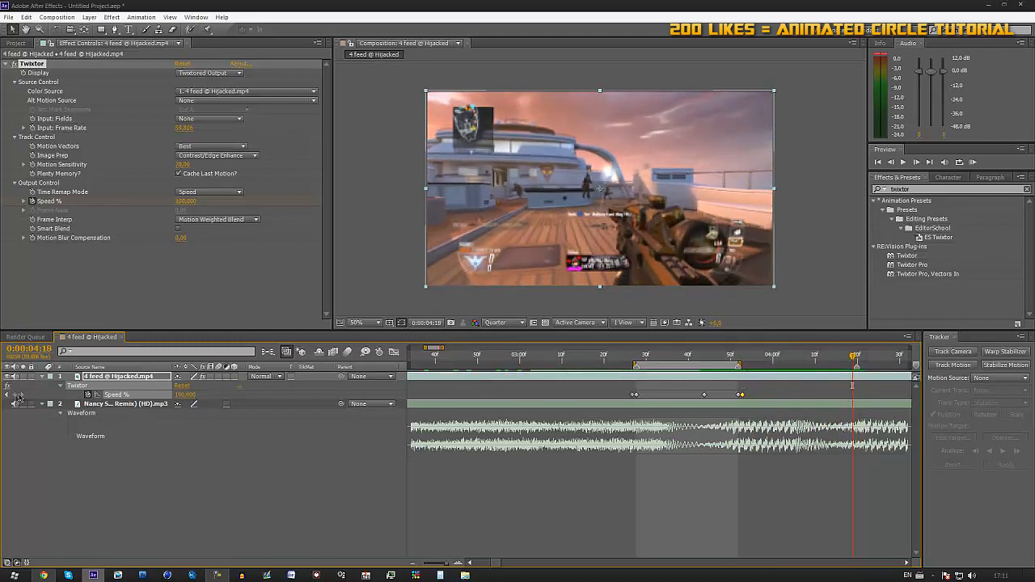
{"action": "left_click_drag", "start_coordinate": [855, 358], "coordinate": [859, 357]}
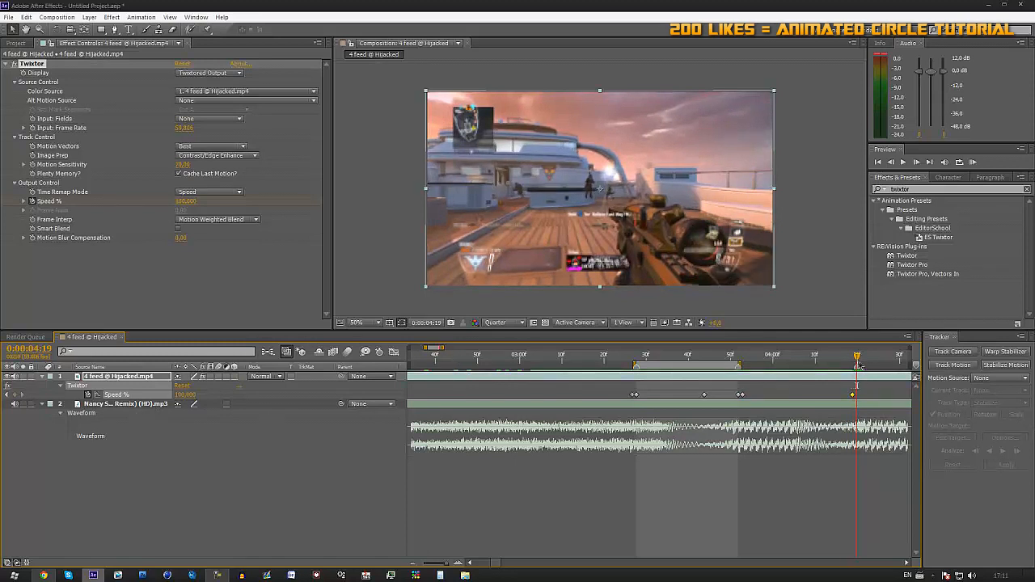
{"action": "left_click_drag", "start_coordinate": [186, 395], "coordinate": [351, 386]}
{"action": "left_click_drag", "start_coordinate": [857, 386], "coordinate": [856, 385]}
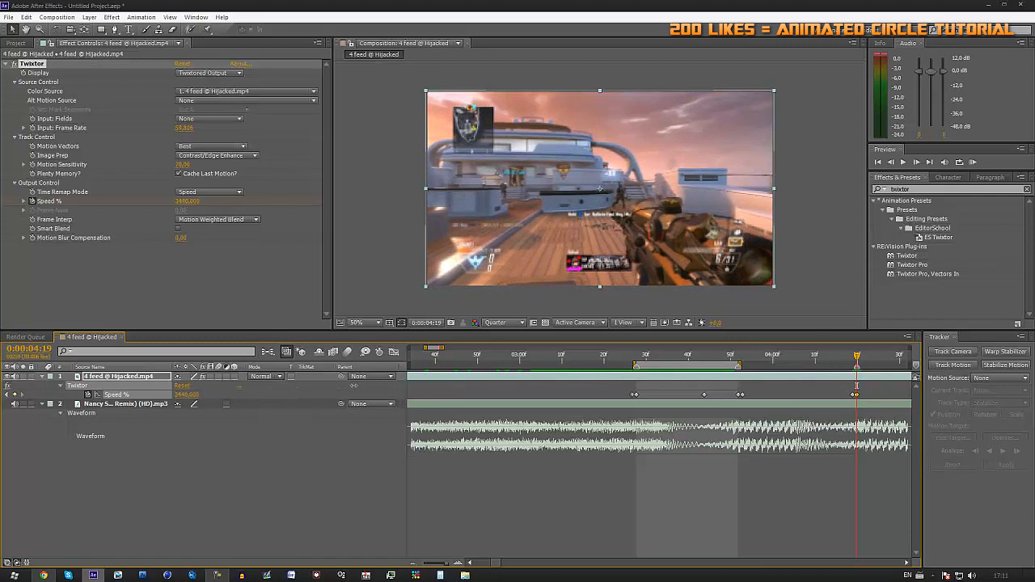
Set Twixtor's Speed % to 4 one frame after the third beat marker, at 0:00:04:20.
{"action": "left_click", "coordinate": [921, 162]}
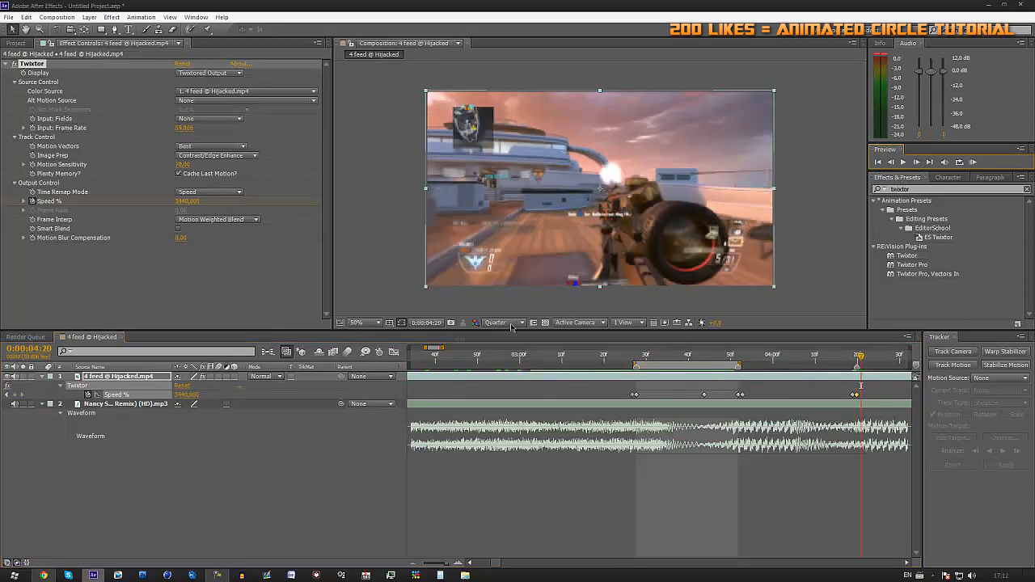
{"action": "left_click", "coordinate": [183, 394]}
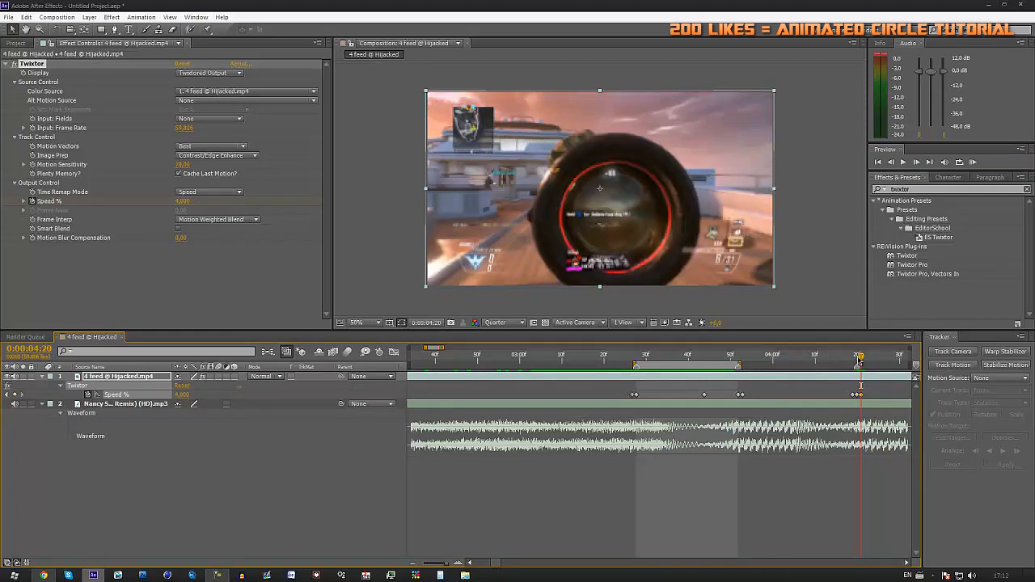
{"action": "left_click_drag", "start_coordinate": [858, 358], "coordinate": [856, 359]}
{"action": "left_click", "coordinate": [856, 505]}
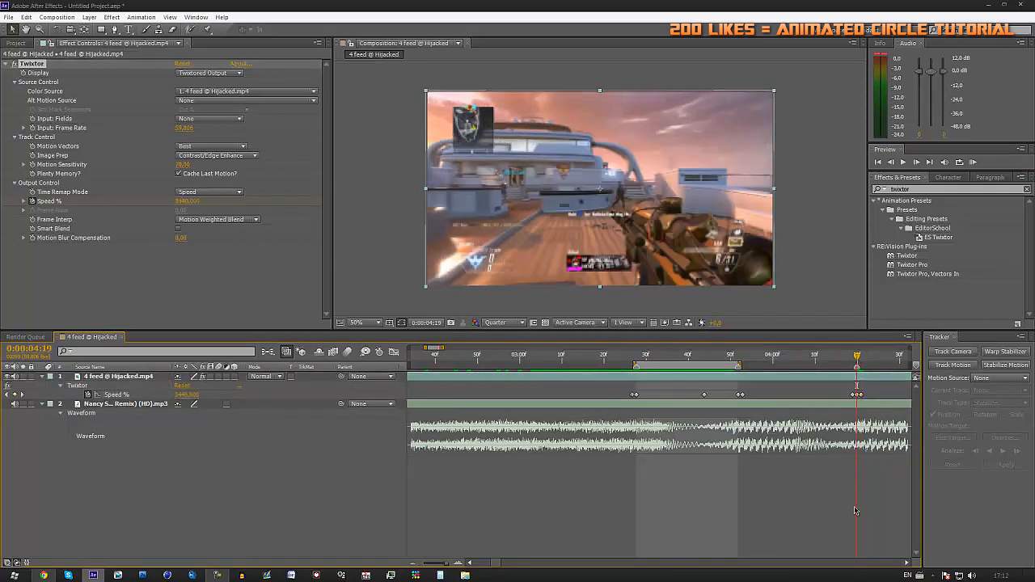
Readjust the Speed % keyframe at the third beat marker, 0:00:04:19, to about 2280.
{"action": "left_click_drag", "start_coordinate": [856, 358], "coordinate": [862, 402]}
{"action": "left_click_drag", "start_coordinate": [860, 359], "coordinate": [857, 361]}
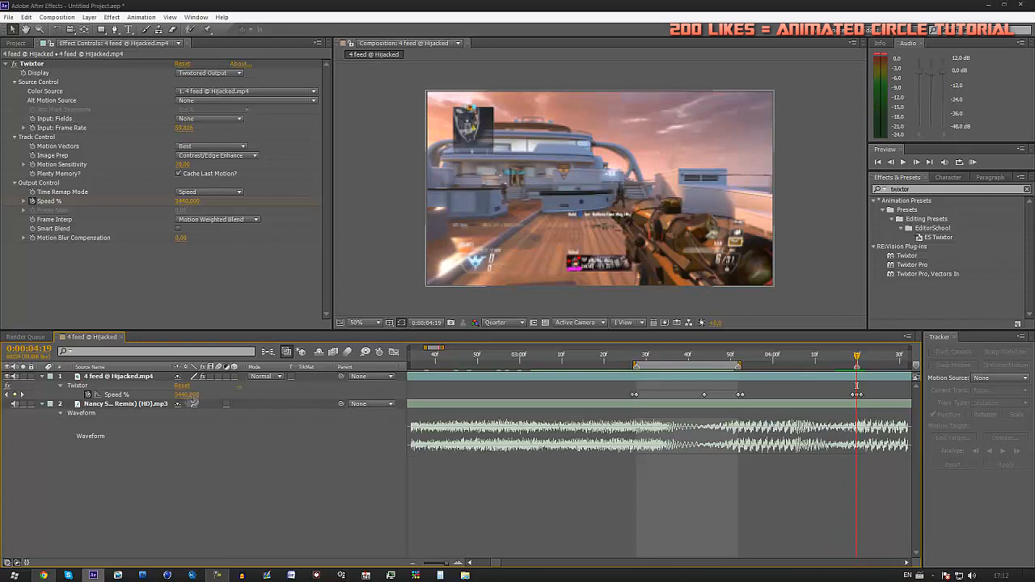
{"action": "left_click_drag", "start_coordinate": [191, 398], "coordinate": [123, 403]}
{"action": "left_click_drag", "start_coordinate": [859, 364], "coordinate": [711, 454]}
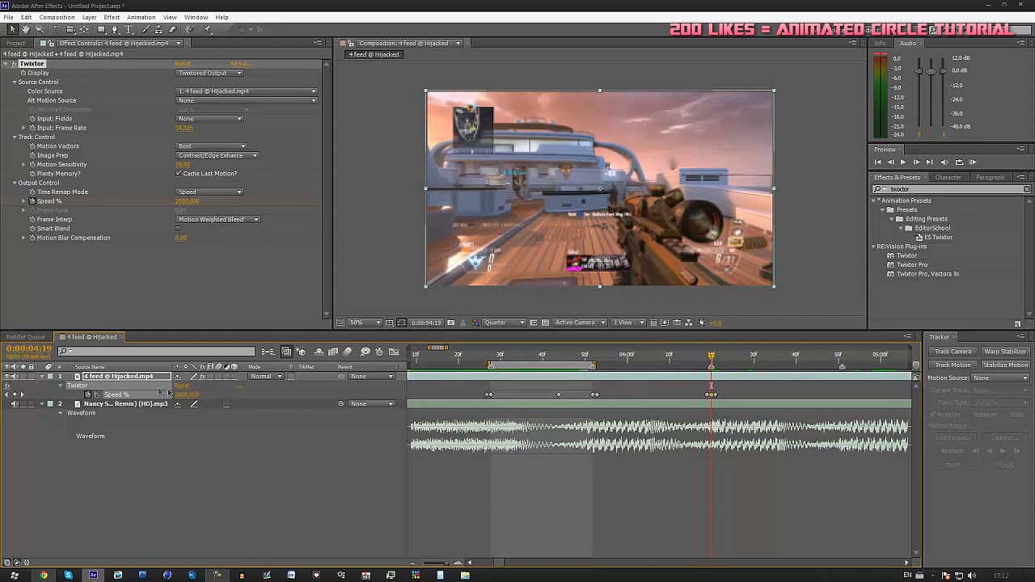
{"action": "left_click_drag", "start_coordinate": [182, 396], "coordinate": [208, 399]}
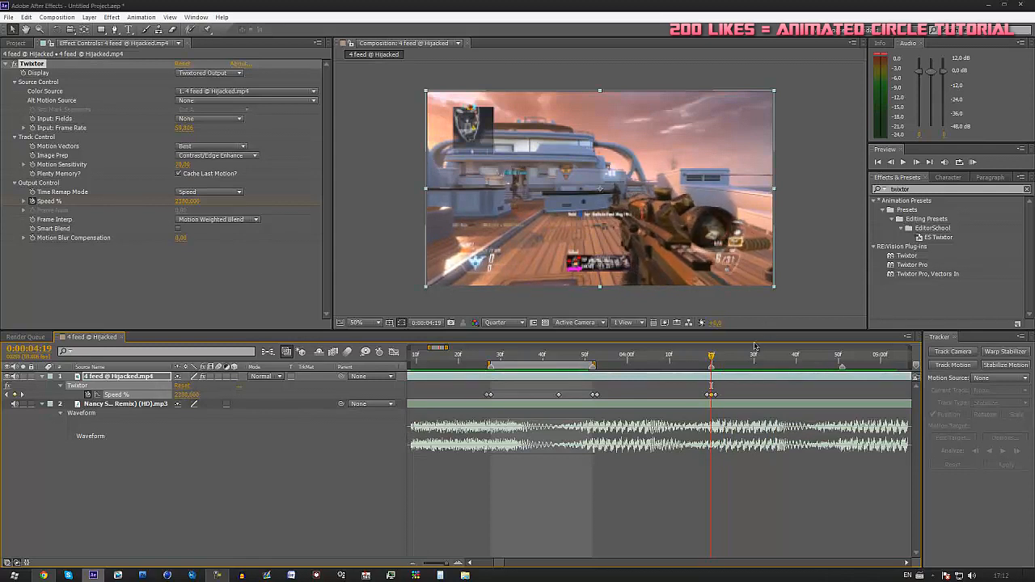
Limit the work area to the span between the beat markers at 0:00:04:19 and 0:00:04:50.
{"action": "left_click_drag", "start_coordinate": [715, 359], "coordinate": [801, 374]}
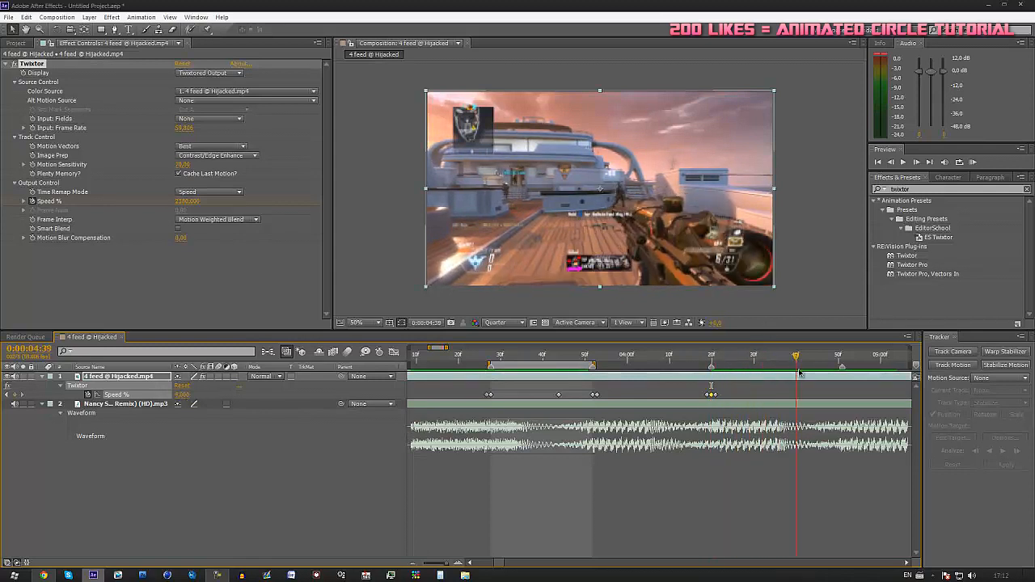
{"action": "left_click_drag", "start_coordinate": [864, 387], "coordinate": [832, 416]}
{"action": "left_click_drag", "start_coordinate": [799, 357], "coordinate": [712, 364]}
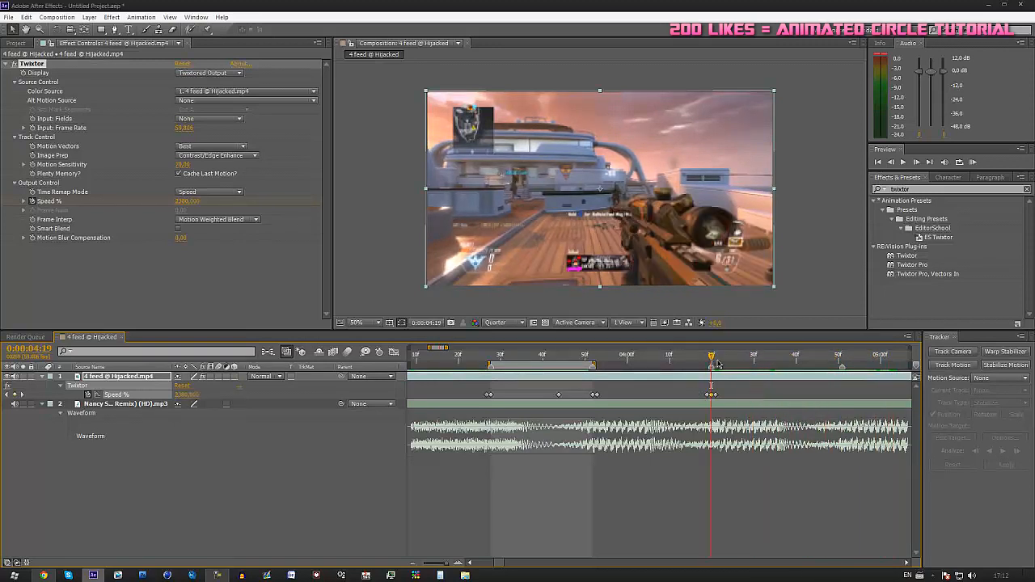
{"action": "key", "text": "n"}
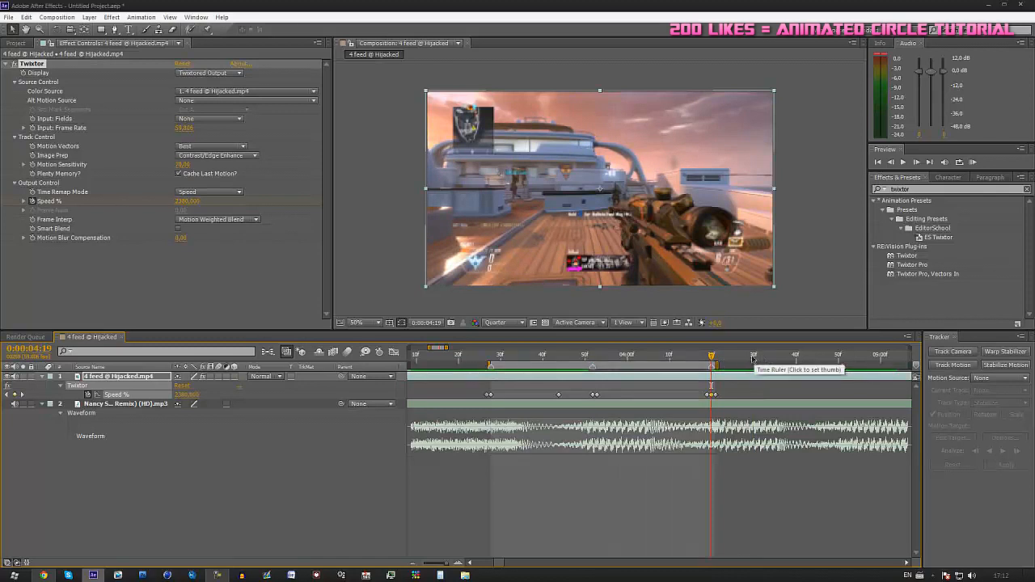
{"action": "left_click", "coordinate": [843, 360]}
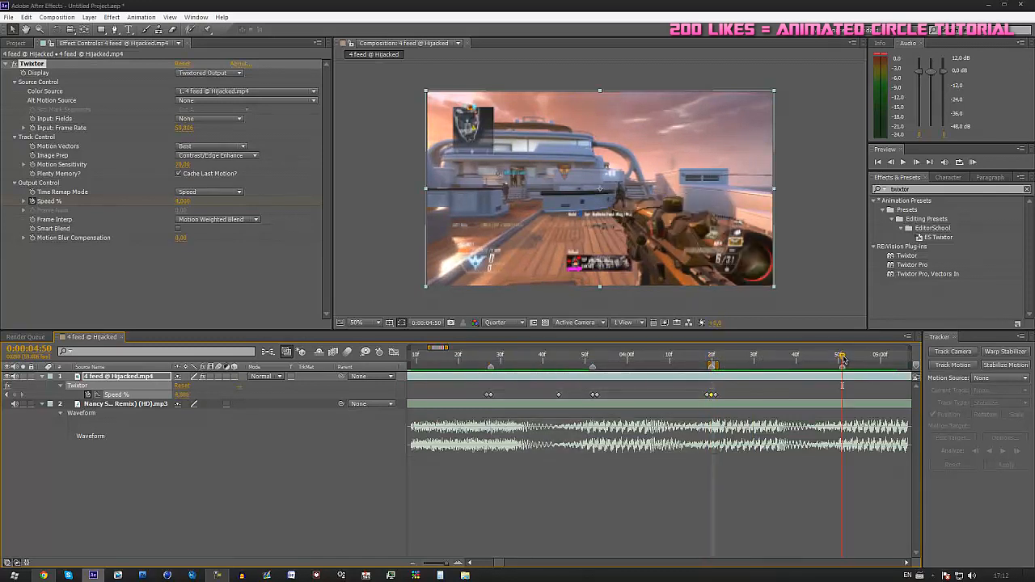
{"action": "key", "text": "n"}
Hold the 4% speed with a keyframe at 0:00:04:41 and raise Speed % sharply at the fourth beat marker, 0:00:04:50.
{"action": "left_click_drag", "start_coordinate": [843, 360], "coordinate": [801, 417]}
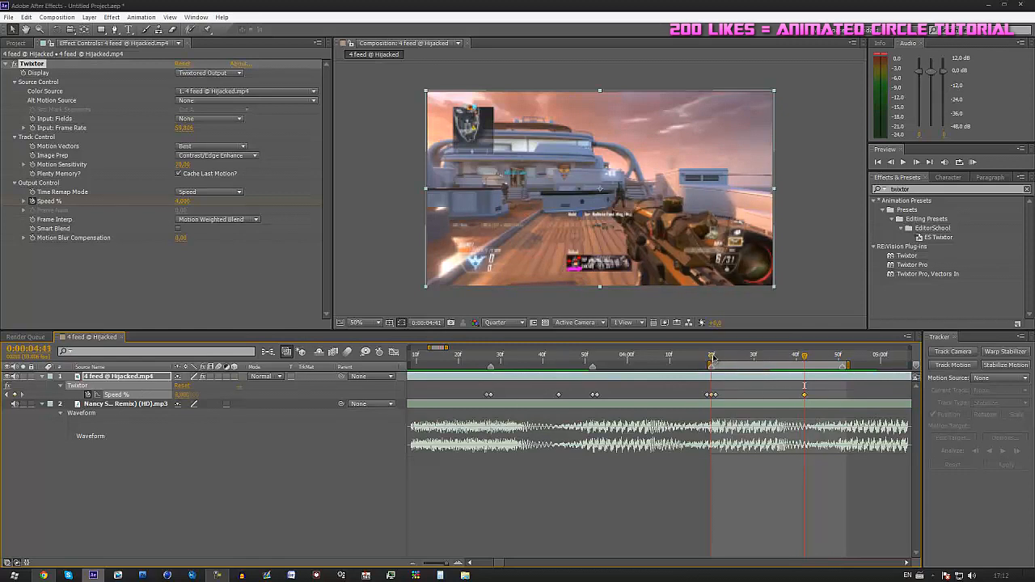
{"action": "left_click_drag", "start_coordinate": [712, 359], "coordinate": [730, 357]}
{"action": "left_click_drag", "start_coordinate": [806, 363], "coordinate": [792, 398]}
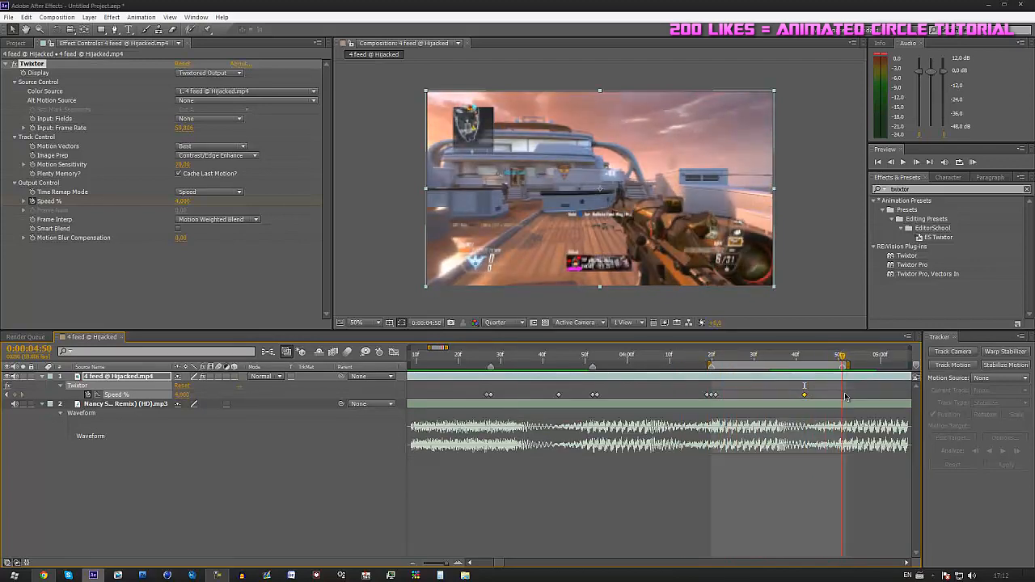
{"action": "left_click_drag", "start_coordinate": [183, 394], "coordinate": [205, 397]}
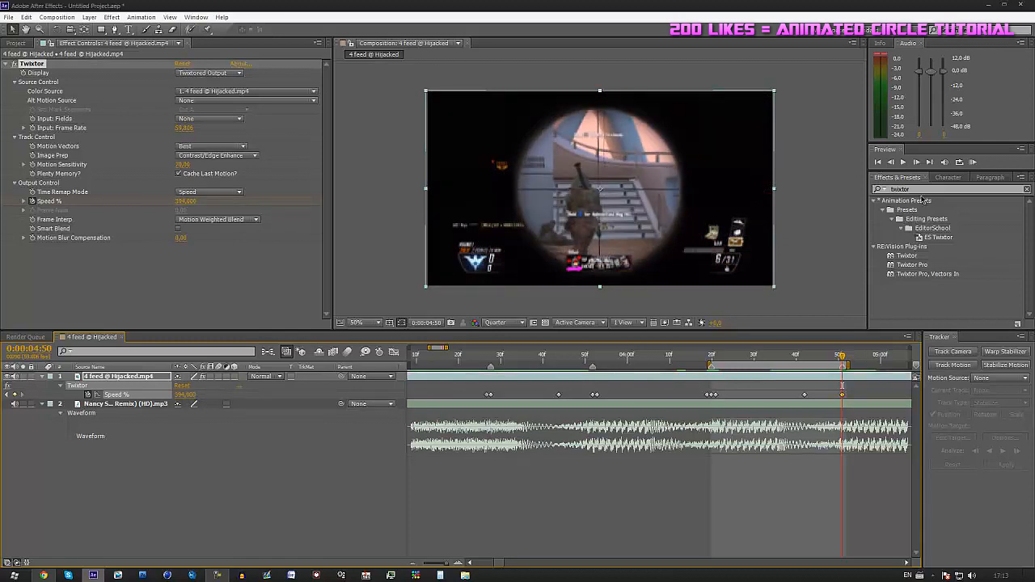
Set Twixtor's Speed % to 100 one frame after the fourth beat marker, at 0:00:04:51, and scrub through the retimed section.
{"action": "left_click", "coordinate": [917, 161]}
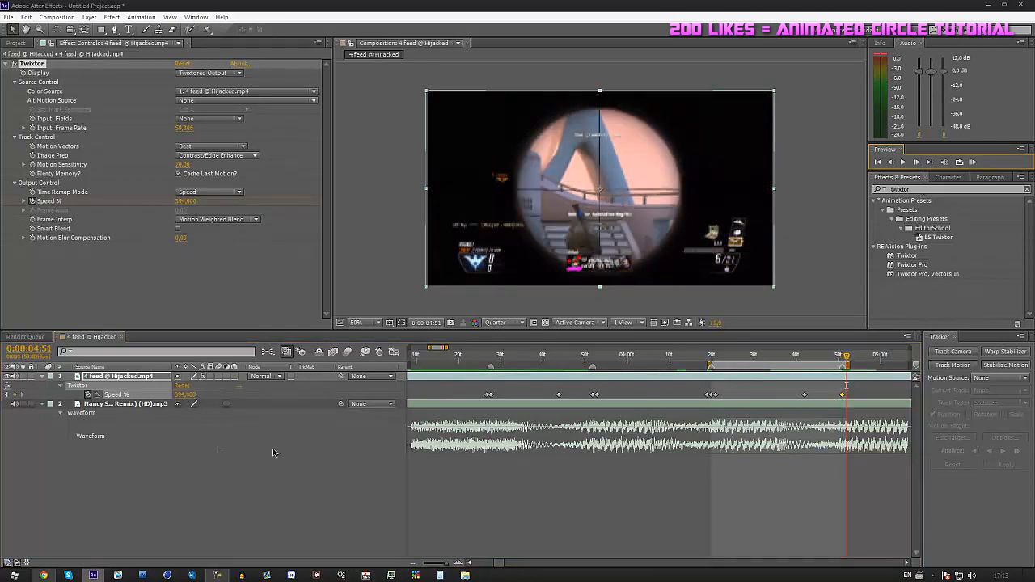
{"action": "left_click", "coordinate": [184, 394]}
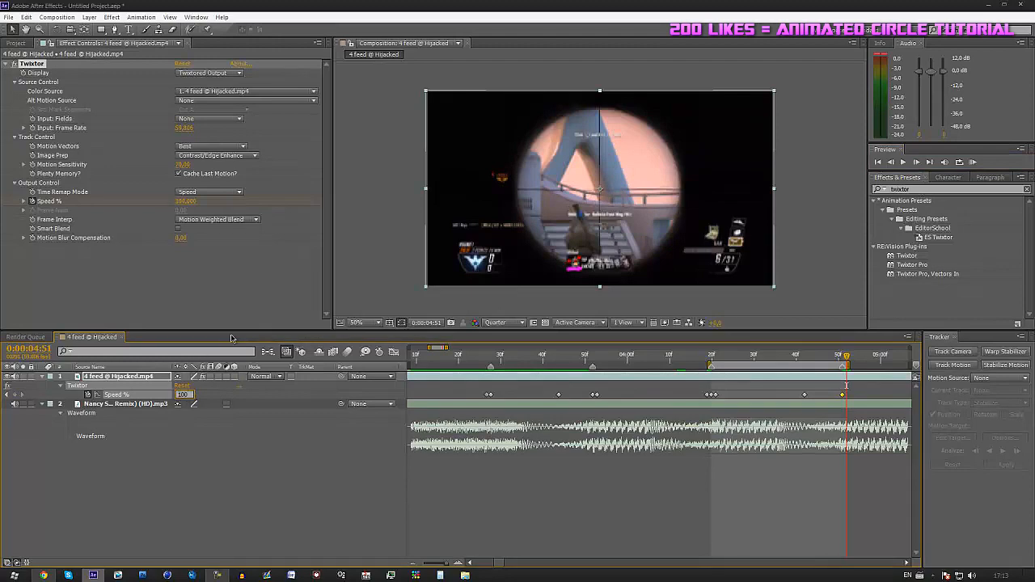
{"action": "key", "text": "Return"}
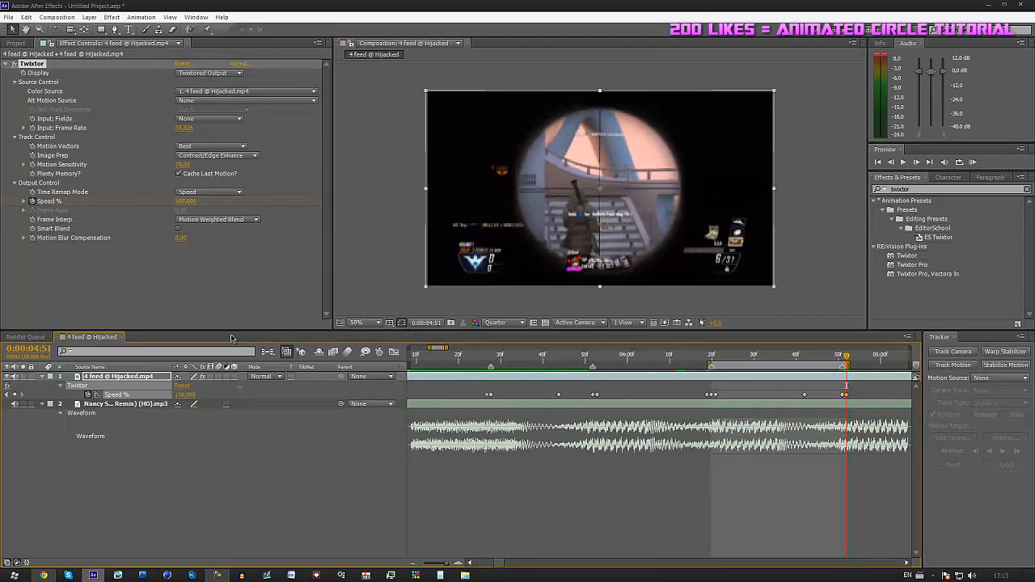
{"action": "left_click", "coordinate": [431, 359]}
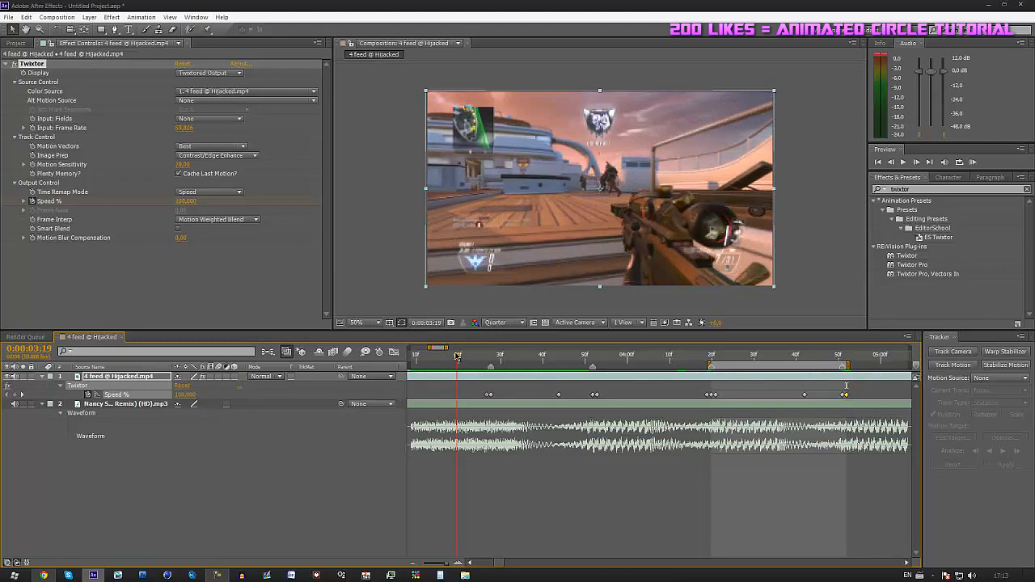
{"action": "left_click_drag", "start_coordinate": [431, 366], "coordinate": [726, 394]}
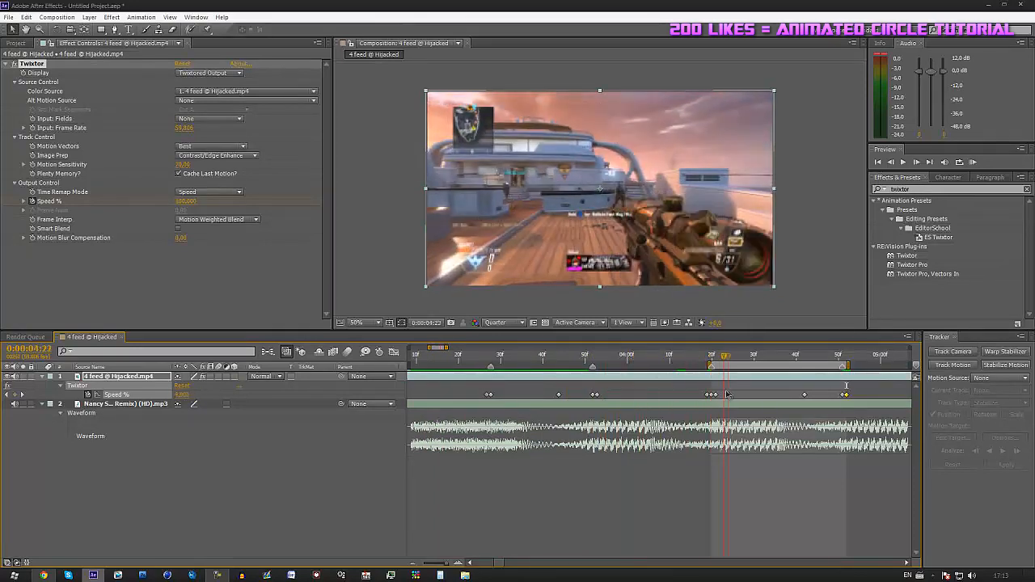
{"action": "left_click_drag", "start_coordinate": [817, 403], "coordinate": [887, 414]}
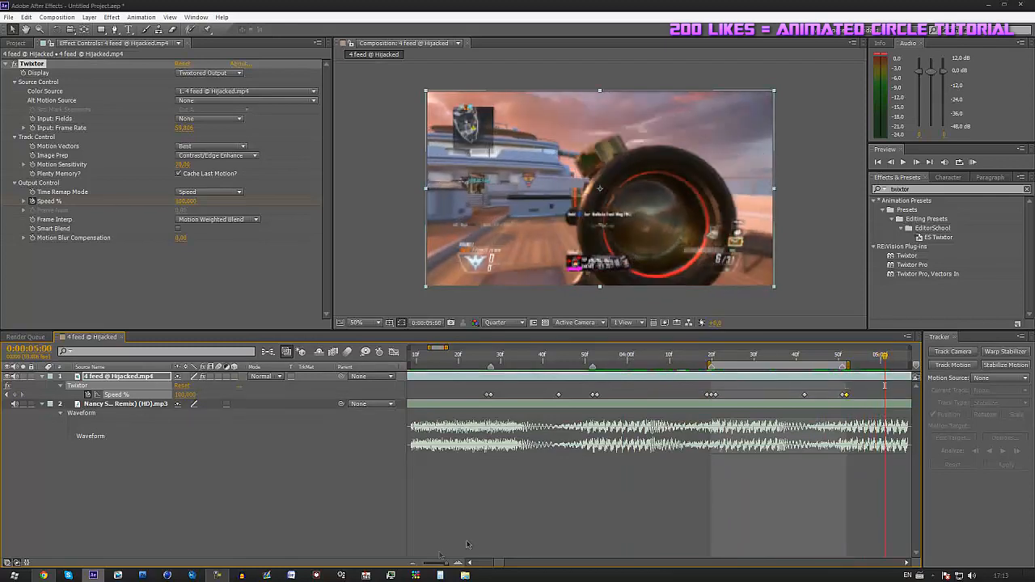
Hold the 100% speed with a keyframe at 0:00:05:20 and raise Speed % to about 1780 at the fifth beat marker, 0:00:05:21.
{"action": "left_click", "coordinate": [410, 564]}
{"action": "left_click_drag", "start_coordinate": [495, 564], "coordinate": [504, 564]}
{"action": "left_click", "coordinate": [462, 564]}
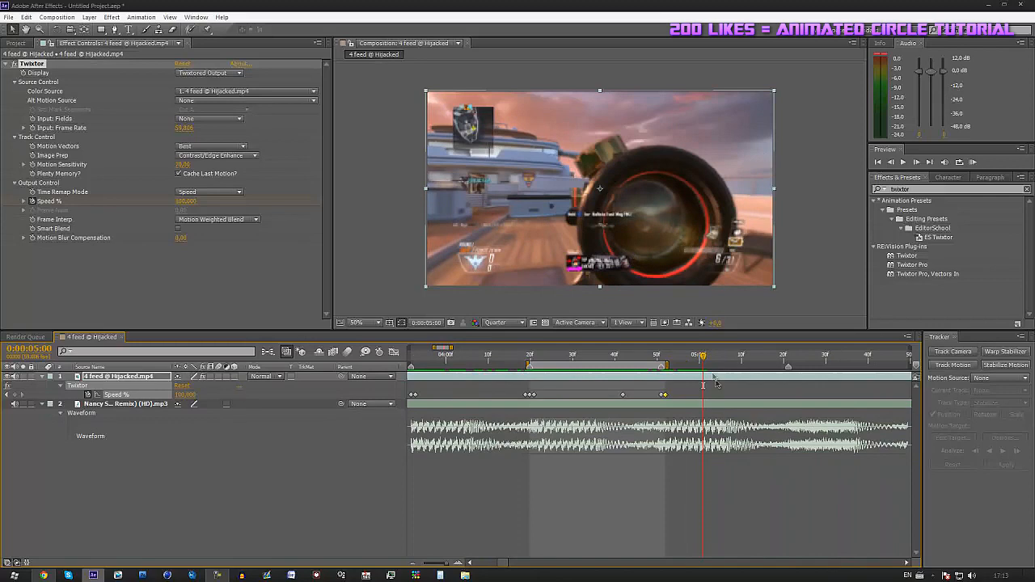
{"action": "left_click_drag", "start_coordinate": [702, 356], "coordinate": [790, 416]}
{"action": "key", "text": "Page_Up"}
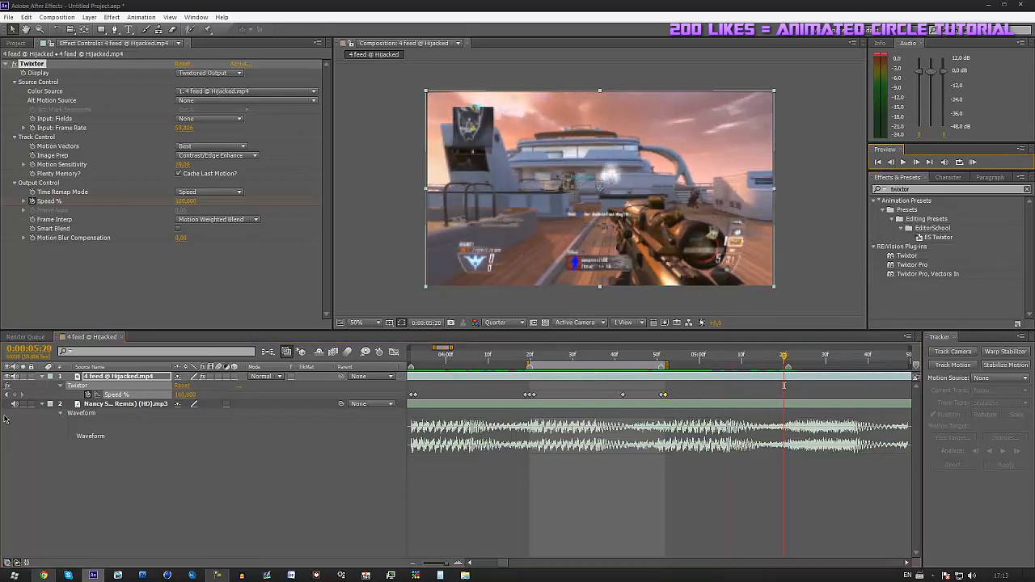
{"action": "left_click", "coordinate": [16, 395]}
{"action": "left_click", "coordinate": [917, 162]}
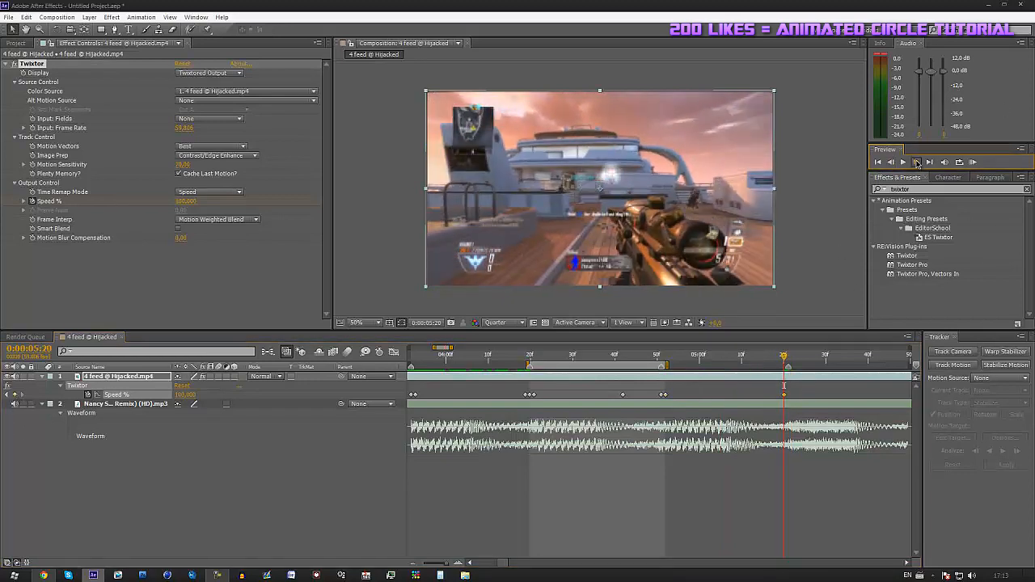
{"action": "left_click_drag", "start_coordinate": [182, 396], "coordinate": [351, 410]}
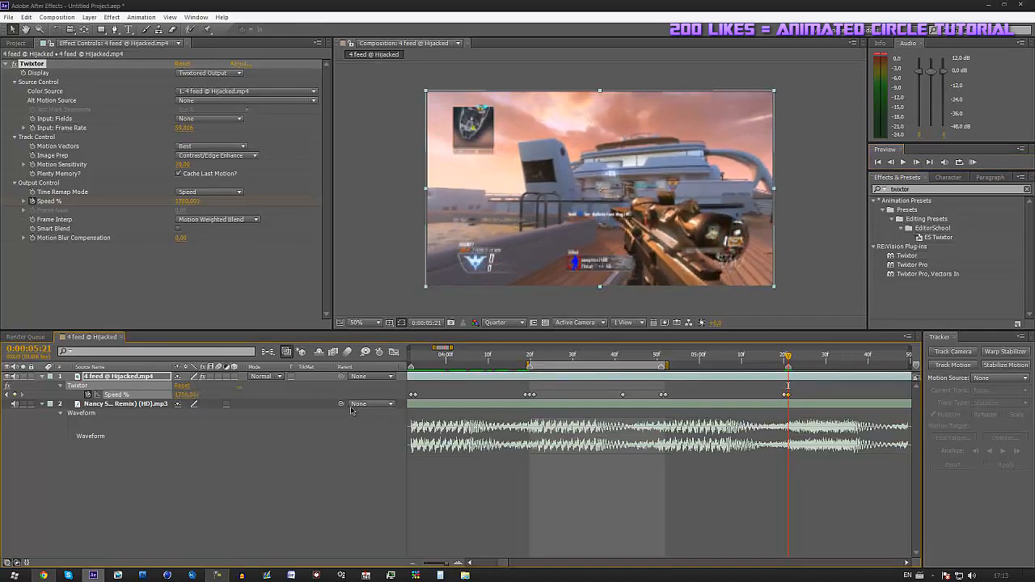
Set Twixtor's Speed % to 4 one frame after the fifth beat marker, at 0:00:05:22.
{"action": "left_click", "coordinate": [916, 163]}
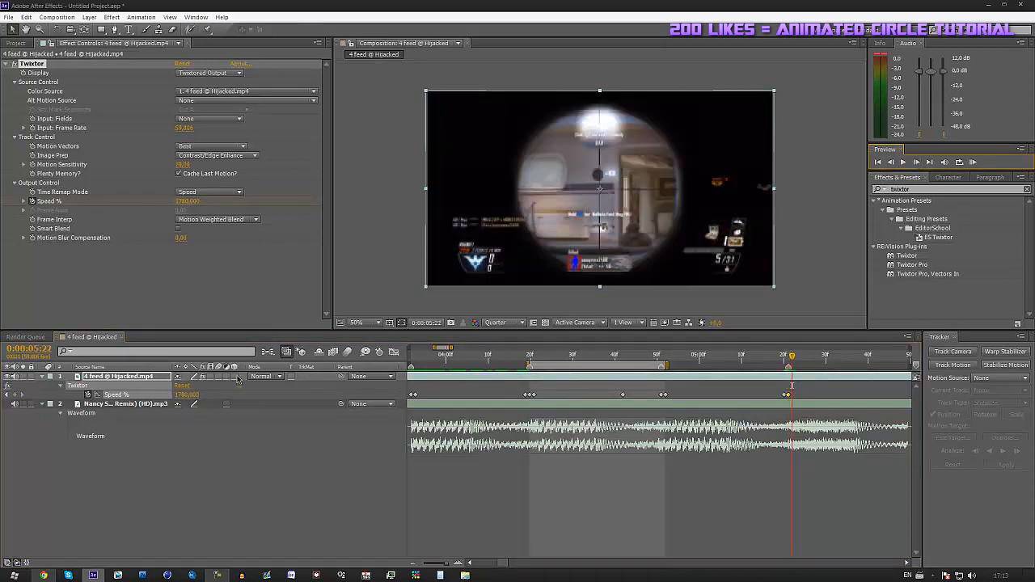
{"action": "left_click", "coordinate": [185, 395]}
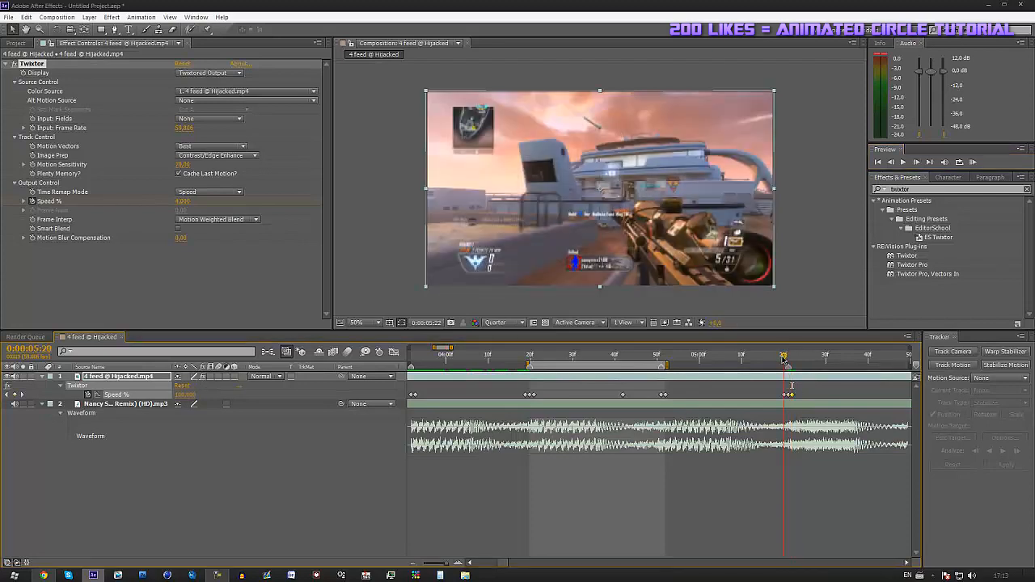
{"action": "left_click_drag", "start_coordinate": [782, 359], "coordinate": [739, 441]}
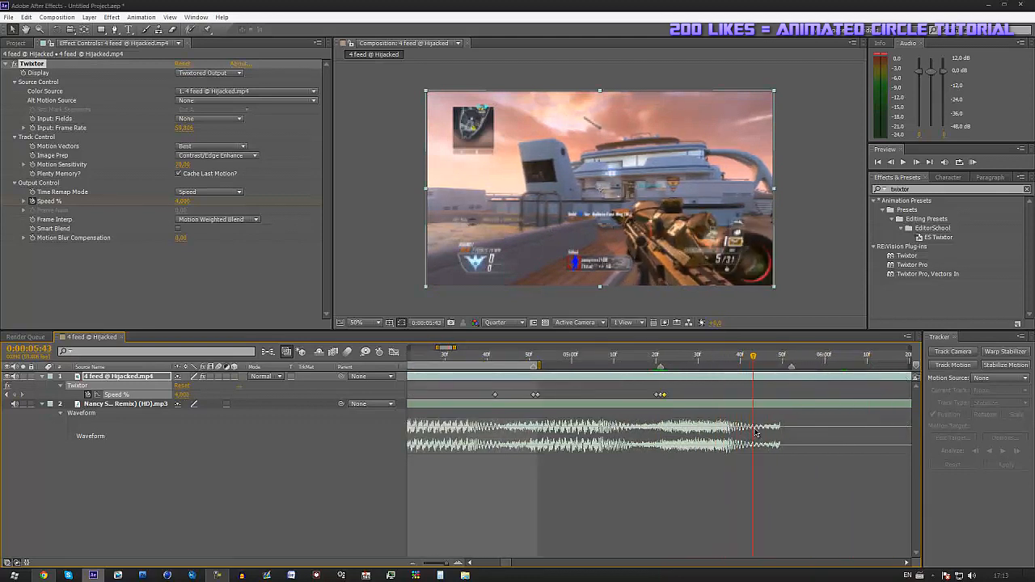
Limit the work area to the span between the beat markers at 0:00:05:21 and 0:00:05:52.
{"action": "left_click", "coordinate": [661, 358]}
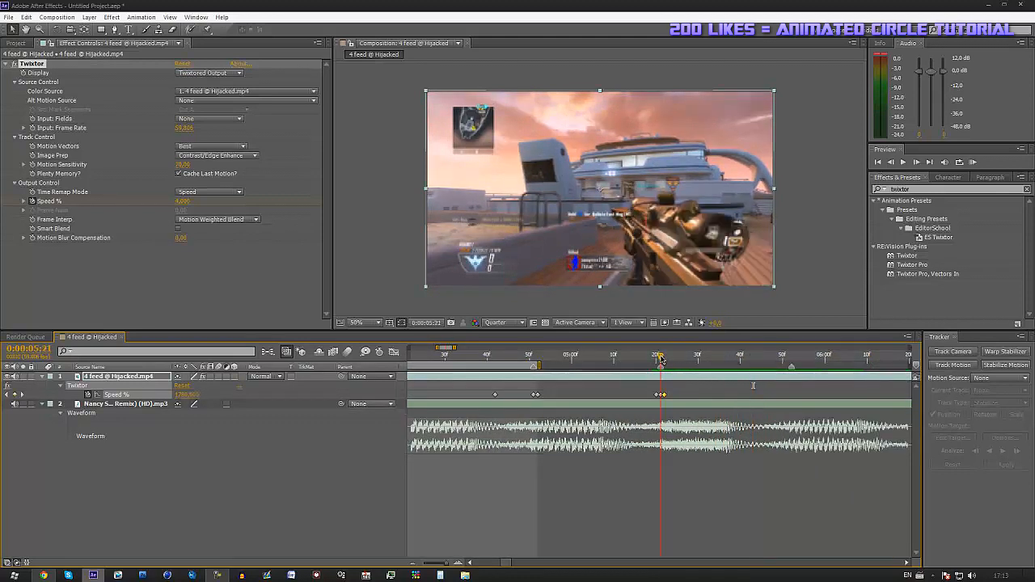
{"action": "key", "text": "b"}
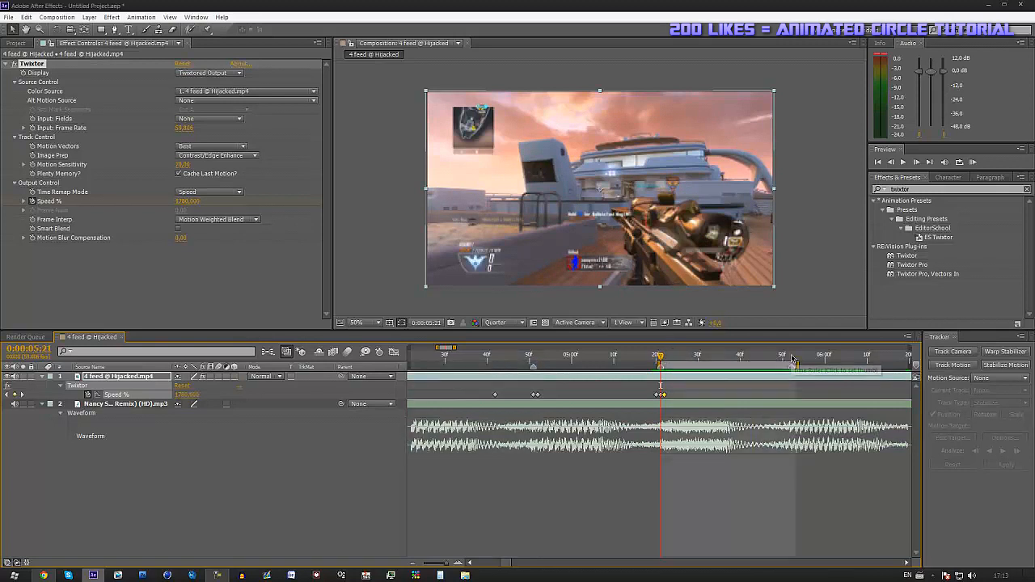
{"action": "left_click", "coordinate": [669, 356]}
Hold the 4% speed with a keyframe at 0:00:05:44 and raise Speed % to about 1480 at the sixth beat marker, 0:00:05:52.
{"action": "left_click_drag", "start_coordinate": [708, 360], "coordinate": [749, 366]}
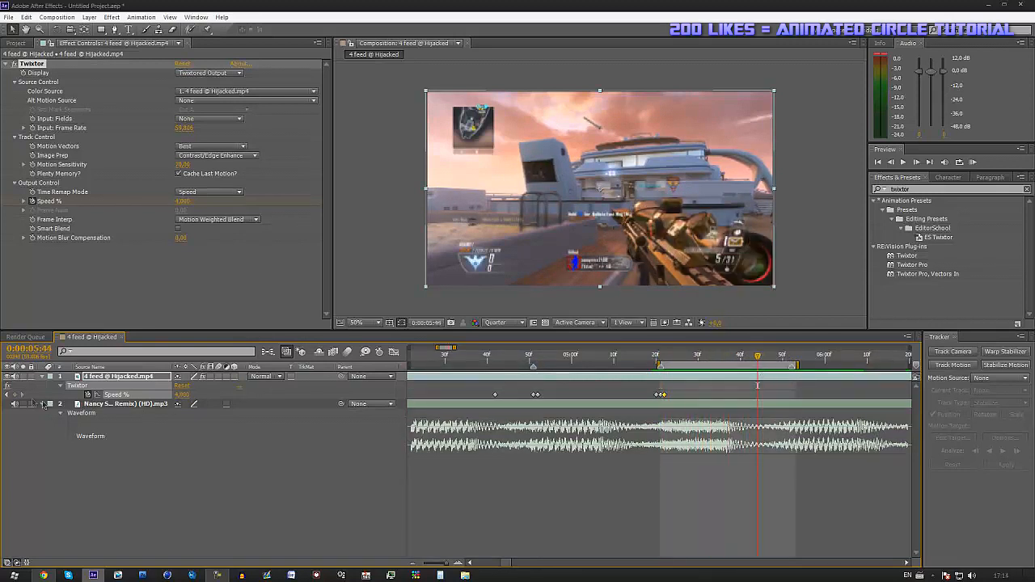
{"action": "left_click", "coordinate": [792, 357]}
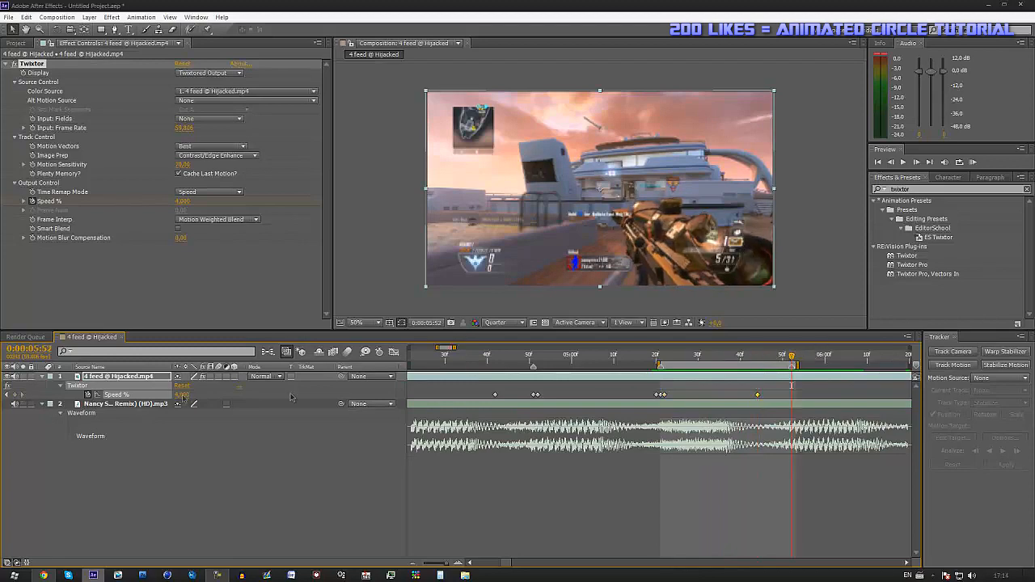
{"action": "left_click_drag", "start_coordinate": [185, 394], "coordinate": [225, 374]}
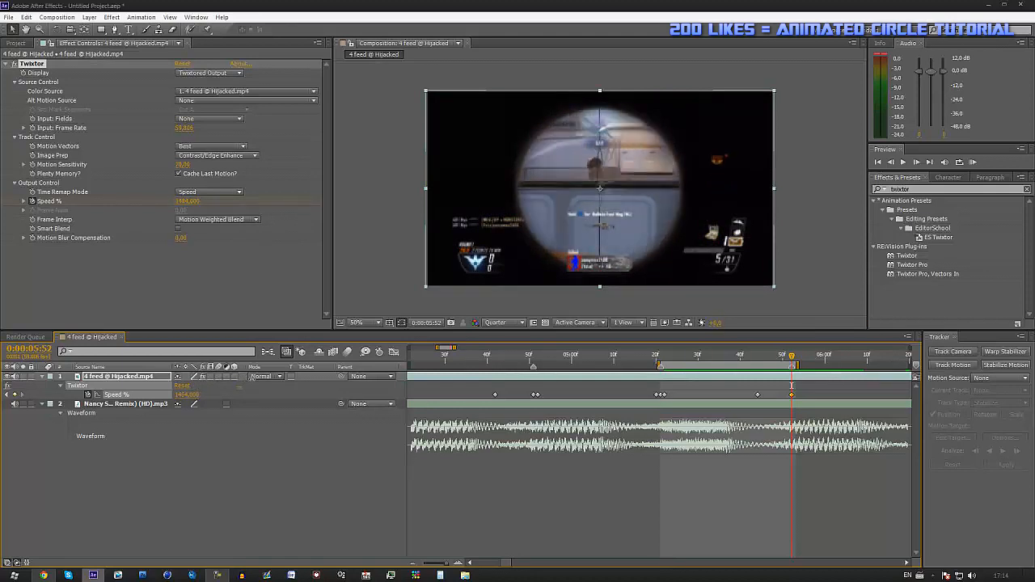
Set Twixtor's Speed % to 100 one frame after the sixth beat marker, at 0:00:05:53.
{"action": "left_click", "coordinate": [916, 162]}
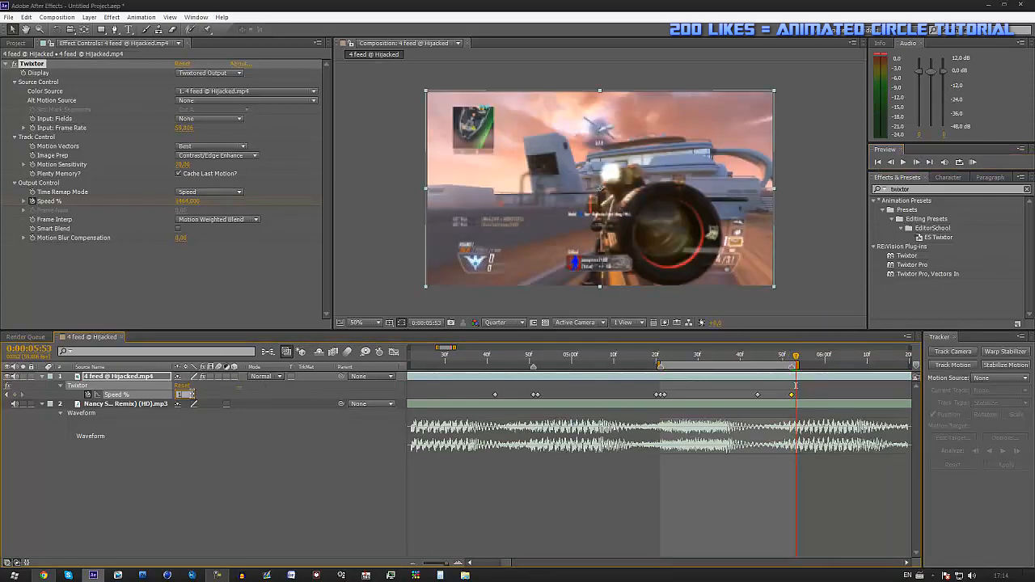
{"action": "key", "text": "Return"}
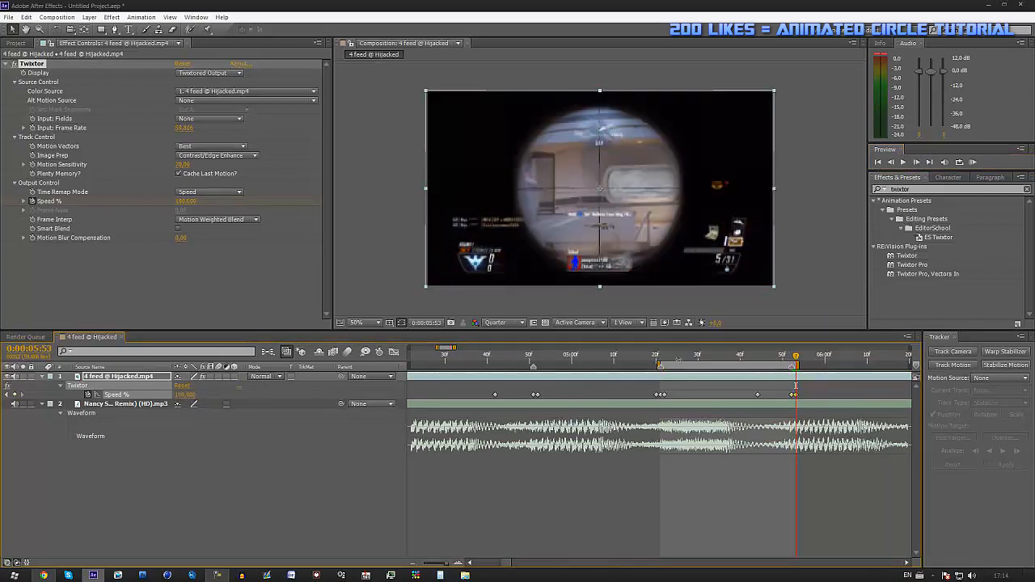
Review how the keyframed speed changes line up with the beat markers across the edited section of the gameplay clip.
{"action": "left_click", "coordinate": [682, 357]}
{"action": "left_click_drag", "start_coordinate": [763, 361], "coordinate": [622, 475]}
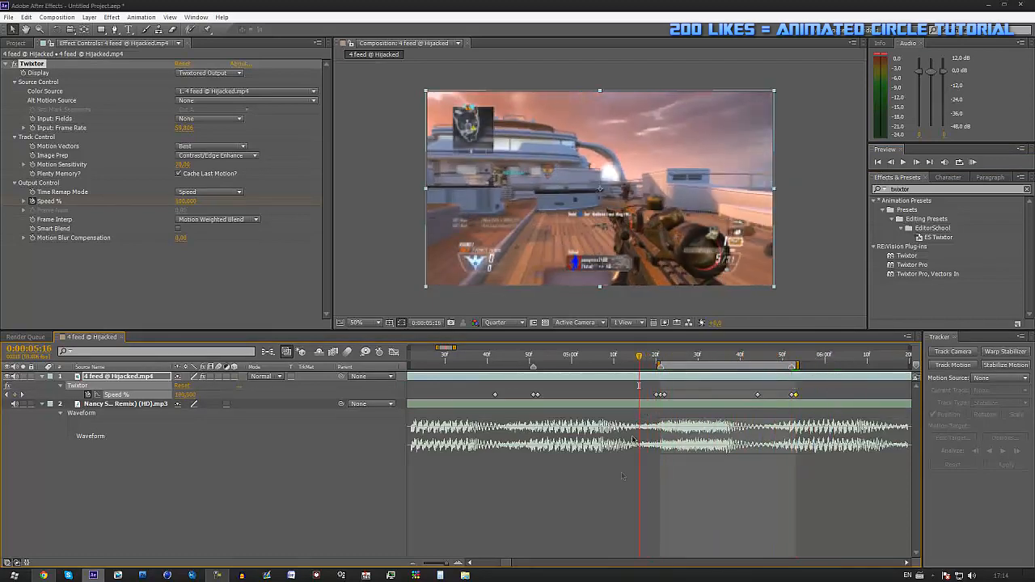
{"action": "left_click", "coordinate": [414, 564]}
{"action": "left_click", "coordinate": [598, 356]}
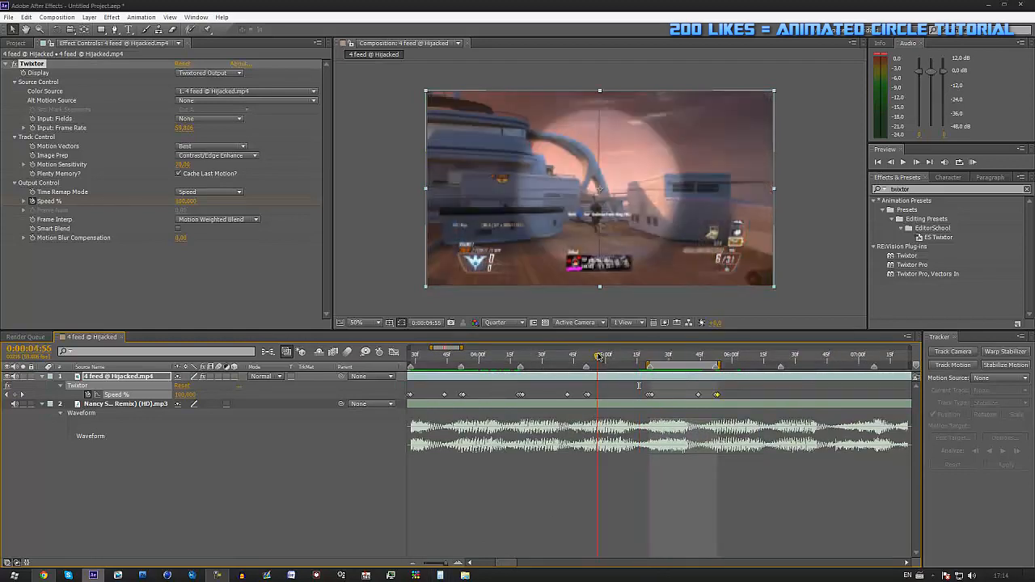
{"action": "left_click", "coordinate": [416, 564]}
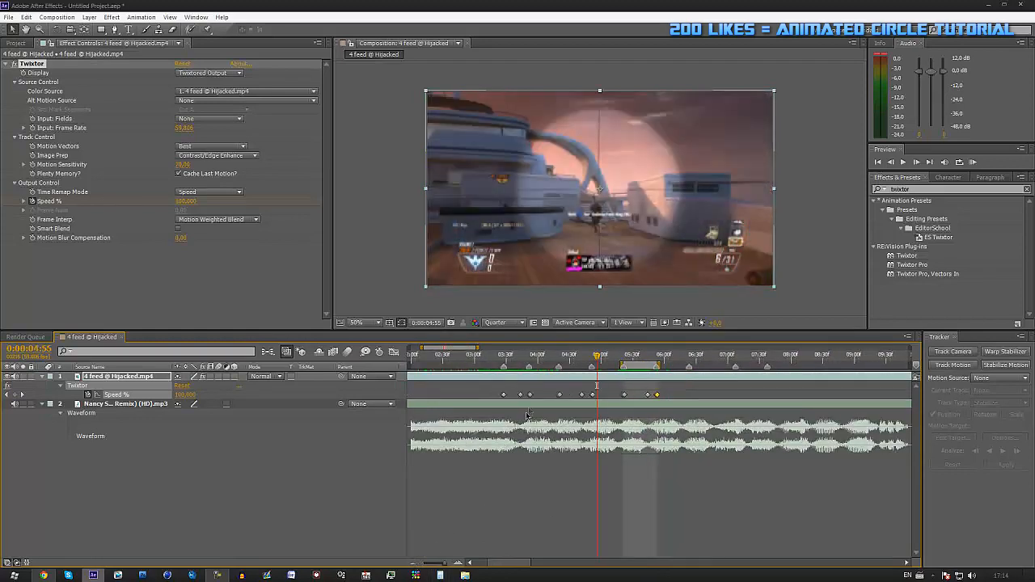
{"action": "left_click_drag", "start_coordinate": [496, 362], "coordinate": [539, 393]}
{"action": "key", "text": "space"}
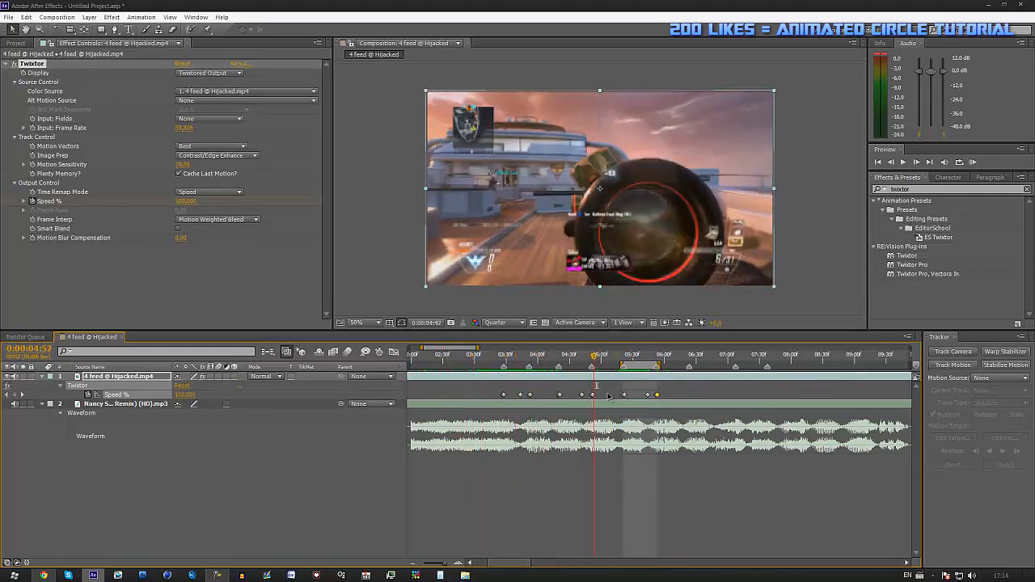
{"action": "left_click_drag", "start_coordinate": [623, 402], "coordinate": [558, 433]}
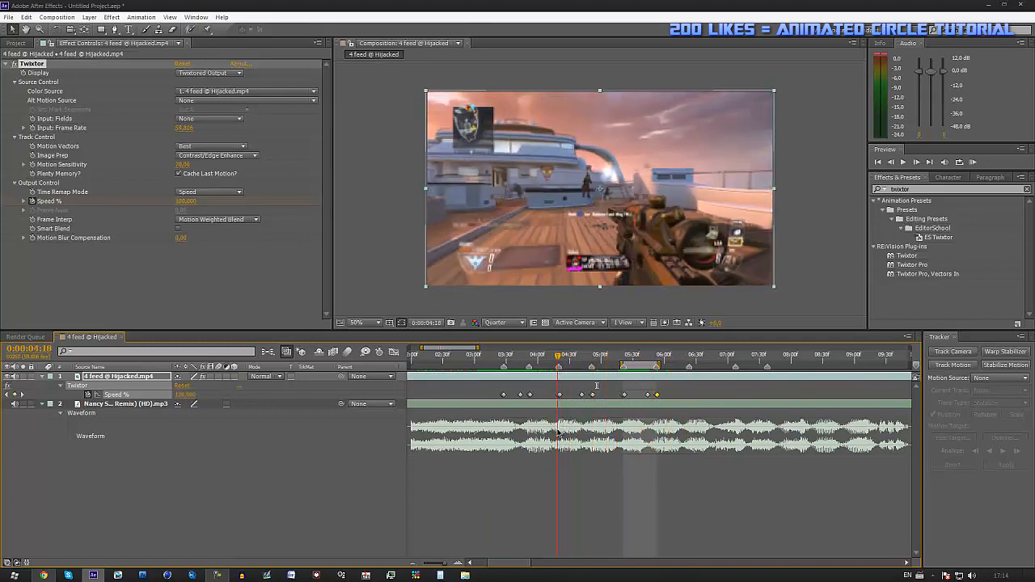
{"action": "left_click", "coordinate": [458, 564]}
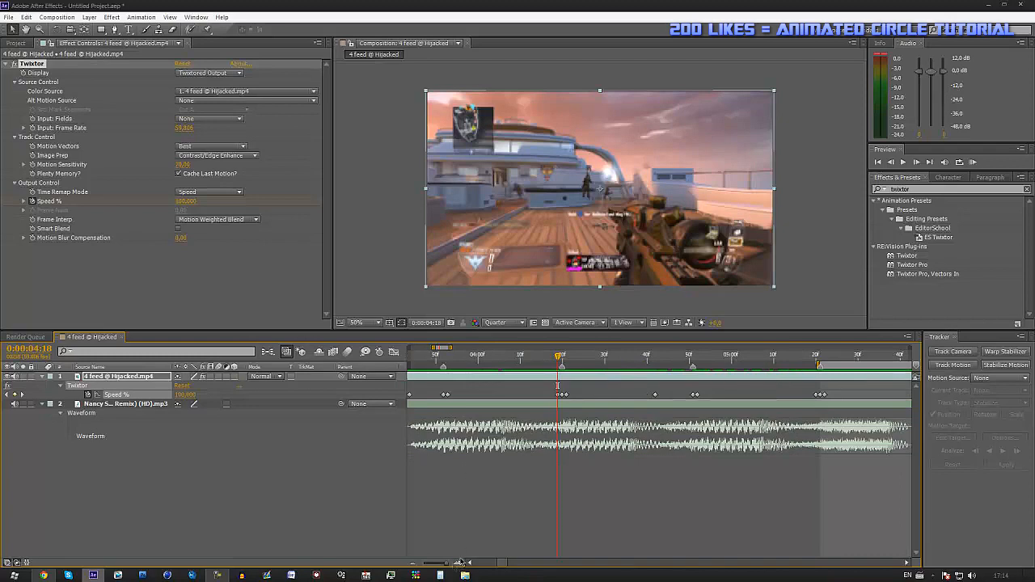
{"action": "left_click", "coordinate": [415, 565]}
{"action": "left_click_drag", "start_coordinate": [437, 362], "coordinate": [561, 411]}
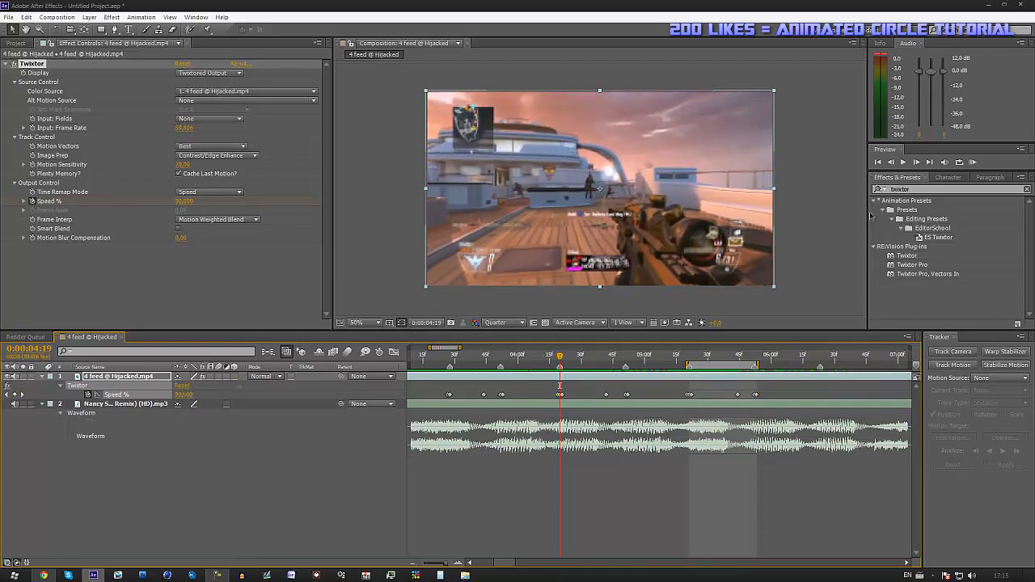
{"action": "left_click", "coordinate": [923, 160]}
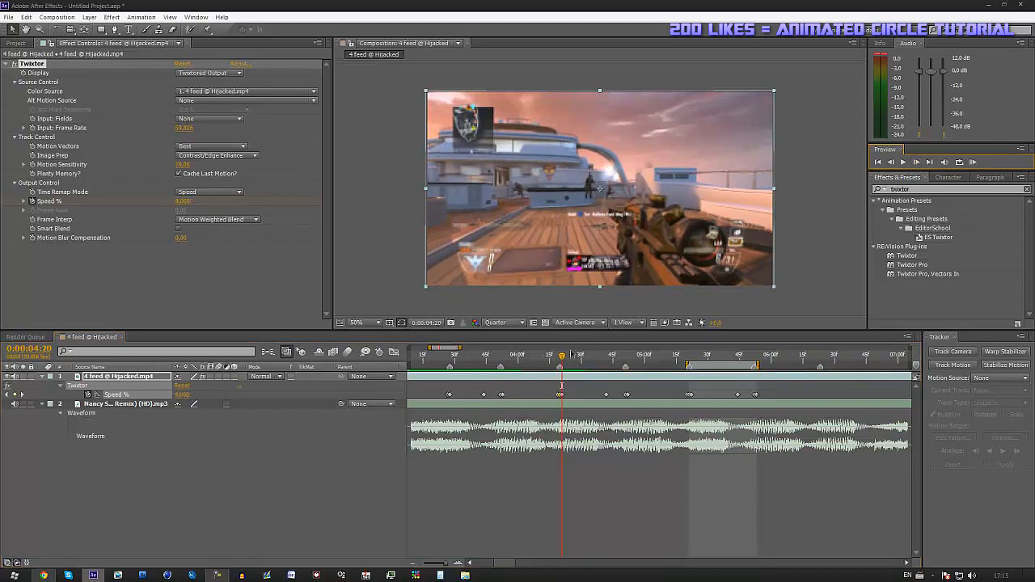
{"action": "left_click_drag", "start_coordinate": [594, 364], "coordinate": [469, 372]}
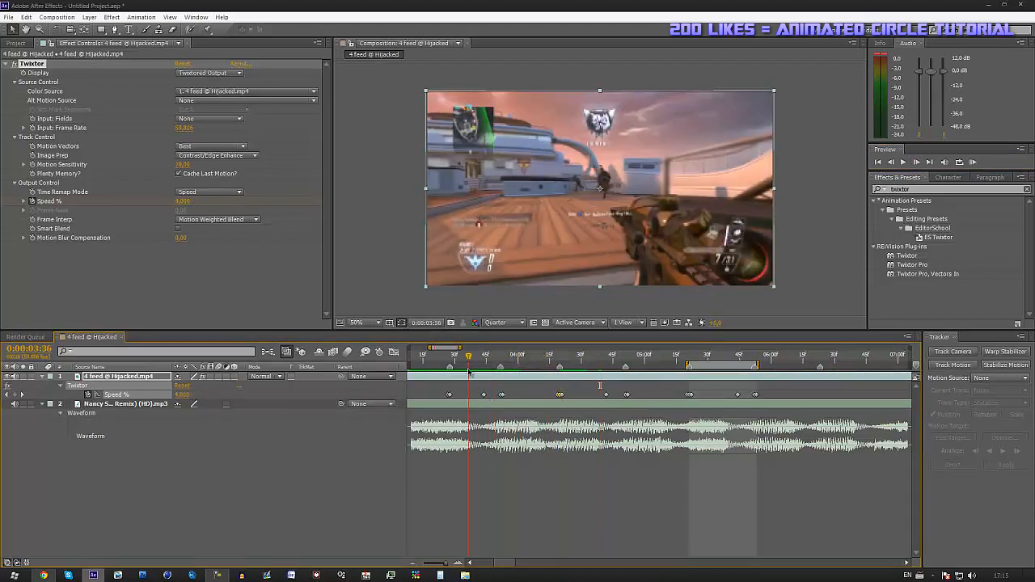
{"action": "left_click", "coordinate": [411, 563]}
Import the DSR-50 gunshot sound from the Sniper Rifles folder of primary weapon sounds into the project.
{"action": "left_click", "coordinate": [16, 43]}
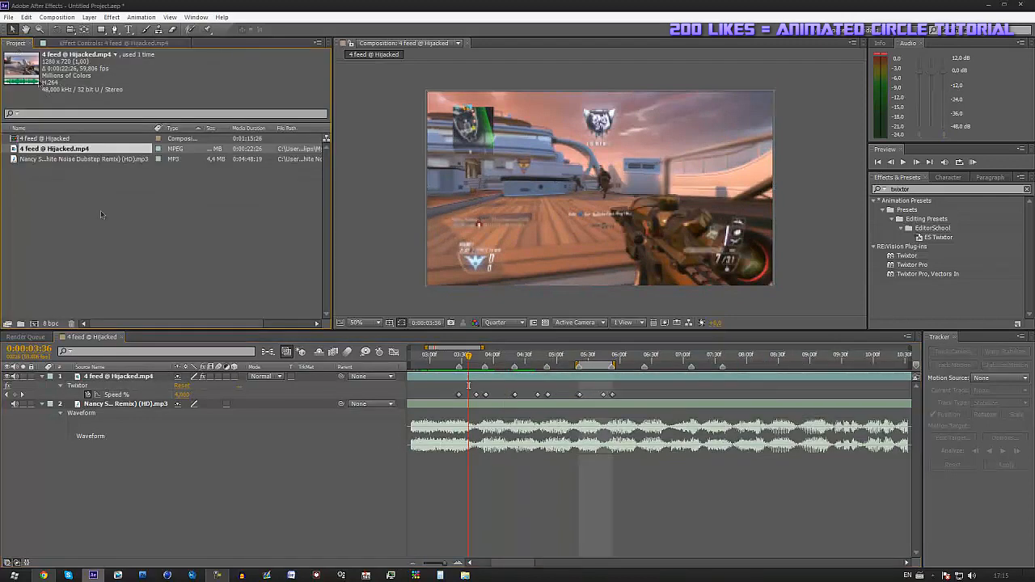
{"action": "double_click", "coordinate": [102, 249]}
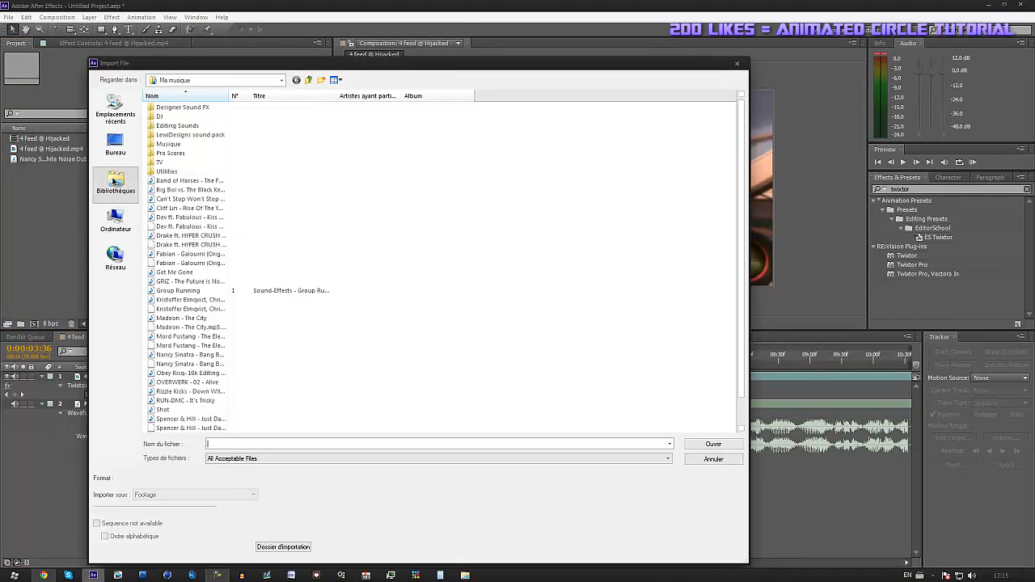
{"action": "left_click", "coordinate": [115, 180]}
{"action": "double_click", "coordinate": [198, 109]}
{"action": "double_click", "coordinate": [173, 164]}
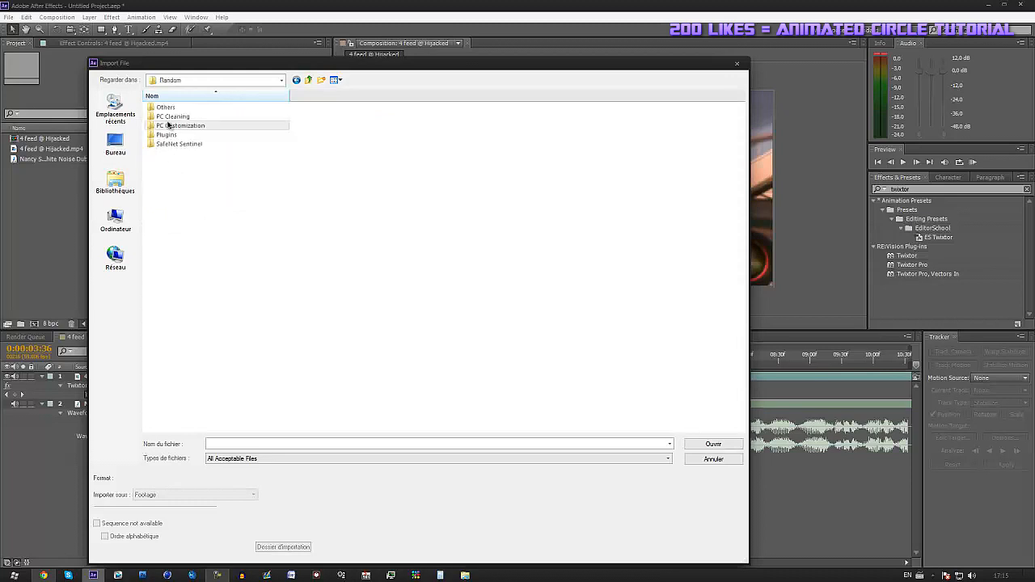
{"action": "double_click", "coordinate": [180, 109]}
{"action": "double_click", "coordinate": [158, 108]}
{"action": "double_click", "coordinate": [180, 117]}
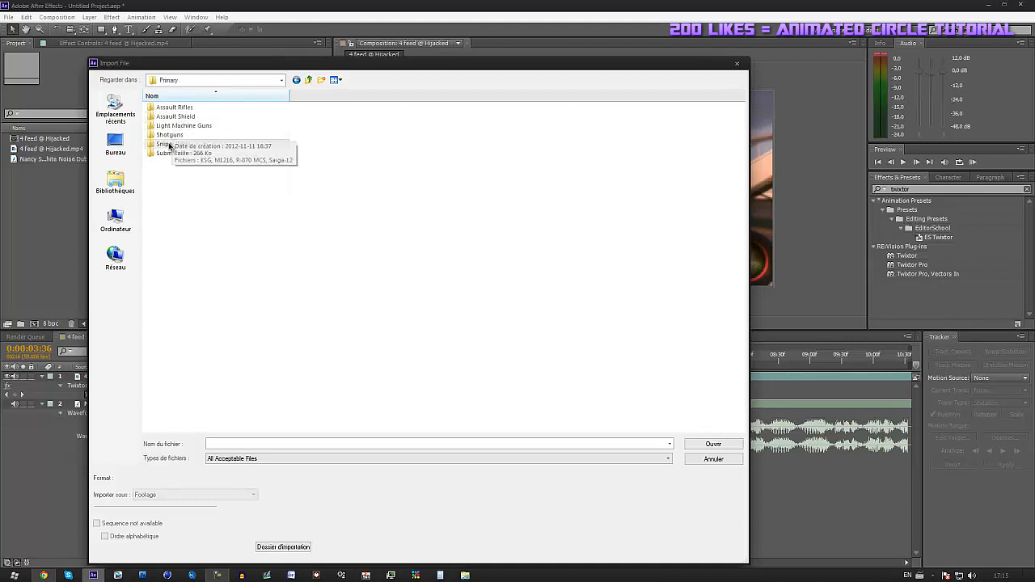
{"action": "double_click", "coordinate": [172, 143]}
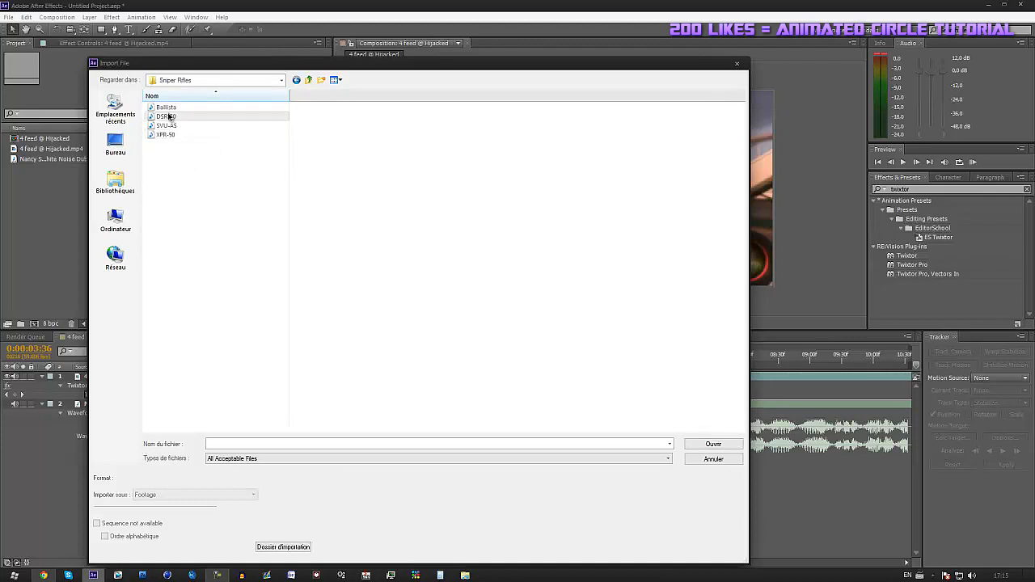
{"action": "left_click", "coordinate": [724, 442]}
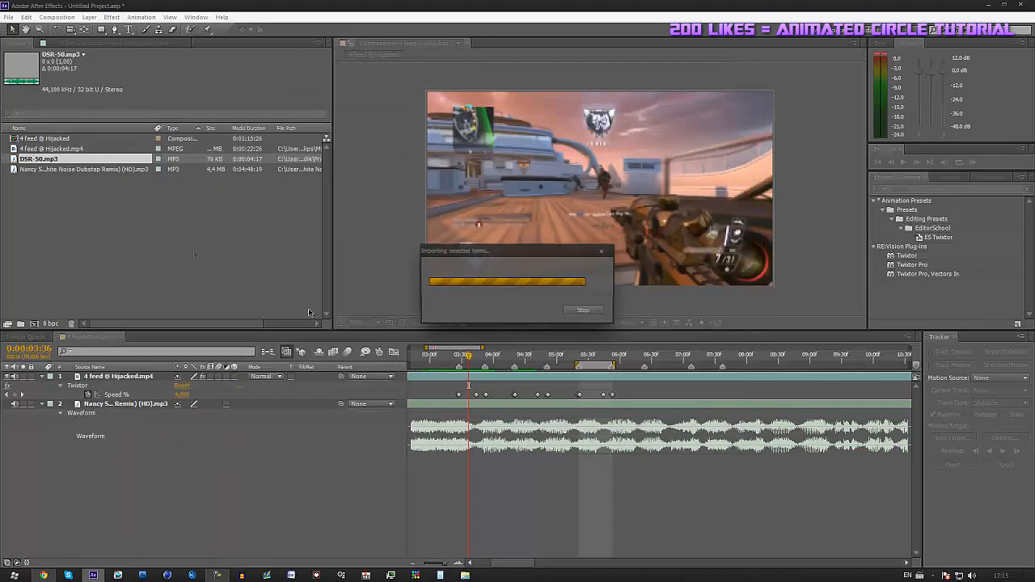
Add DSR-50.mp3 to the composition below the song and reveal its audio waveform.
{"action": "left_click_drag", "start_coordinate": [54, 161], "coordinate": [576, 532]}
{"action": "key", "text": "l"}
{"action": "key", "text": "l"}
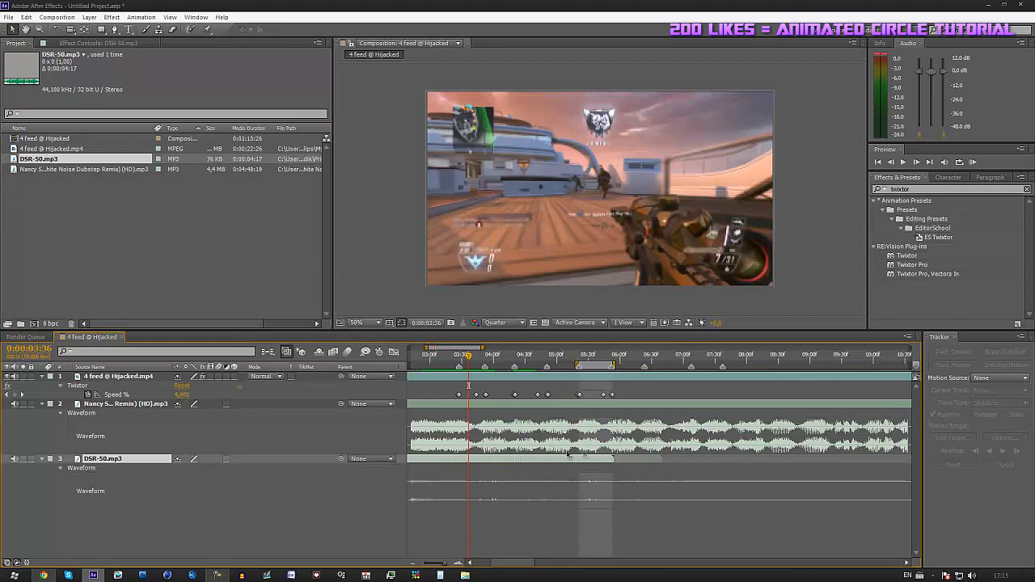
Shift the DSR-50.mp3 layer so the gunshot's first waveform peak lines up with the beat marker at 0:00:03:27.
{"action": "left_click", "coordinate": [460, 563]}
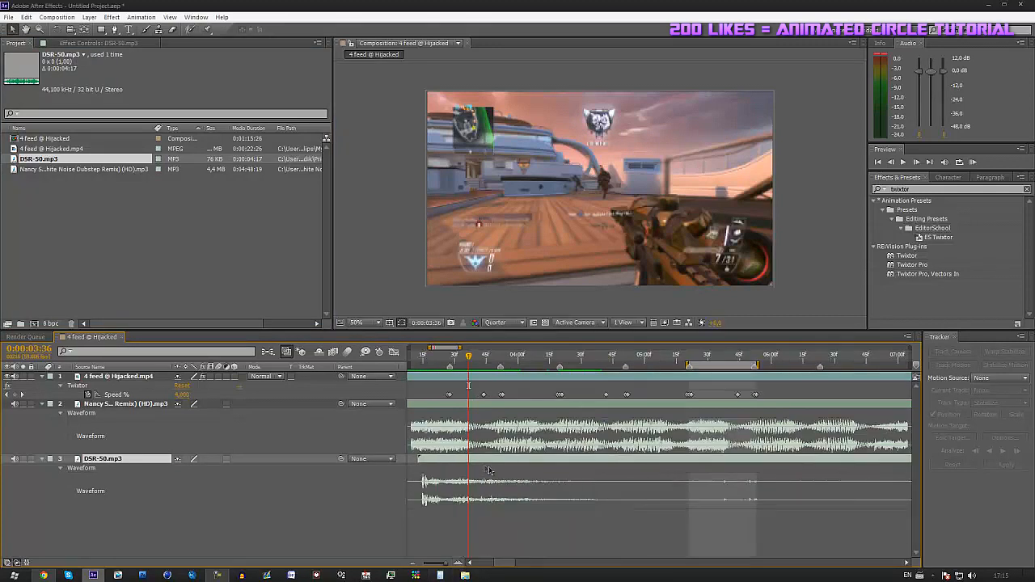
{"action": "left_click_drag", "start_coordinate": [468, 461], "coordinate": [502, 462]}
{"action": "left_click", "coordinate": [451, 356]}
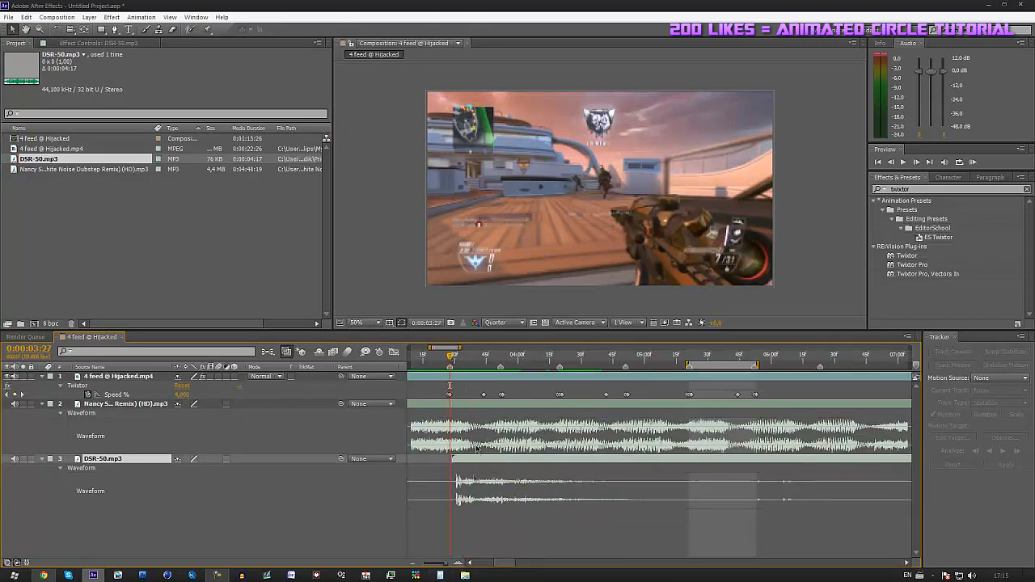
{"action": "left_click", "coordinate": [458, 564]}
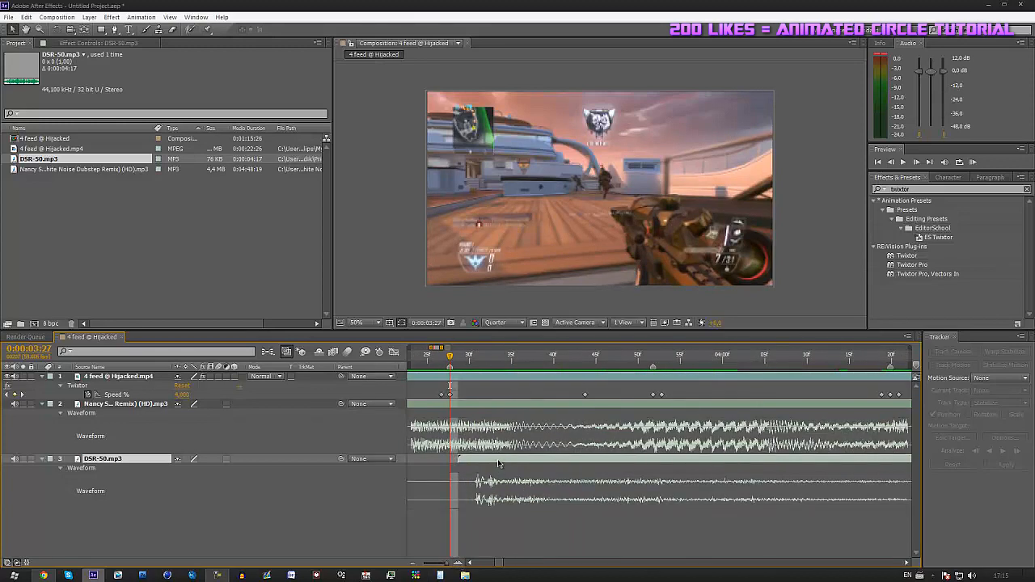
{"action": "left_click_drag", "start_coordinate": [498, 464], "coordinate": [473, 467]}
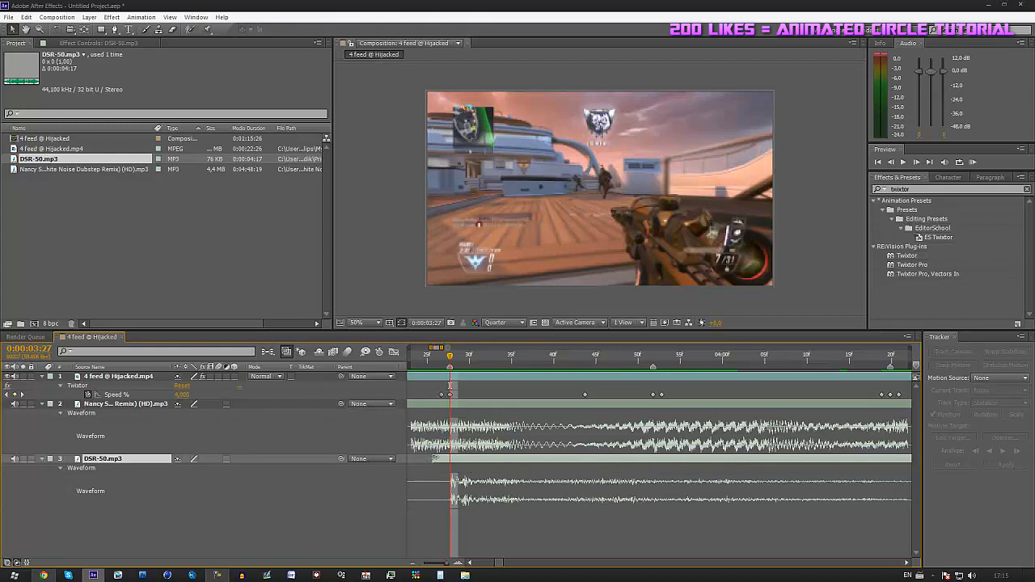
Trim the silent beginning of the DSR-50.mp3 layer so it starts at the gunshot, at 0:00:03:27.
{"action": "key", "text": "Page_Up"}
{"action": "key", "text": "Page_Up"}
{"action": "key", "text": "Page_Up"}
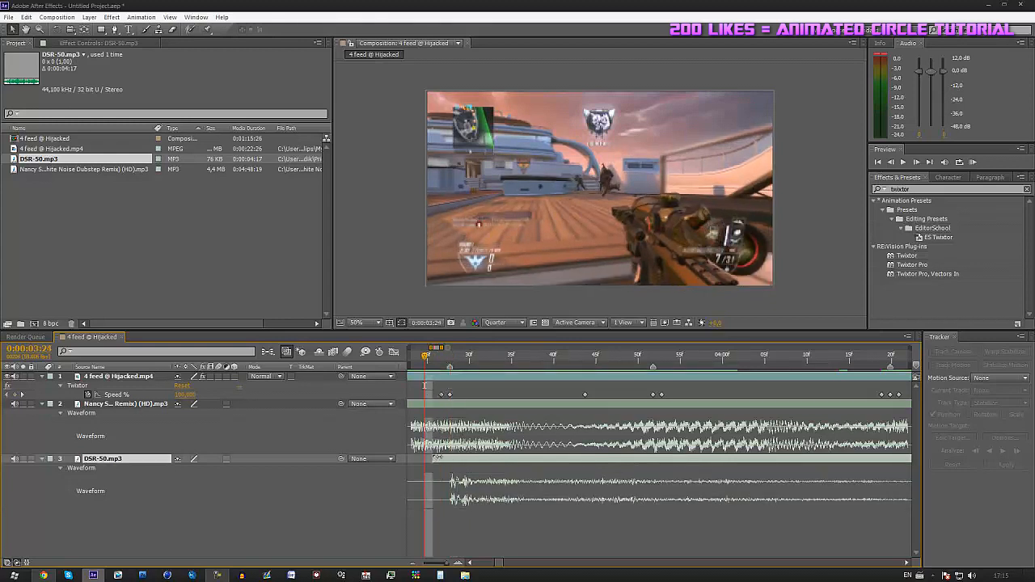
{"action": "left_click_drag", "start_coordinate": [426, 358], "coordinate": [450, 364]}
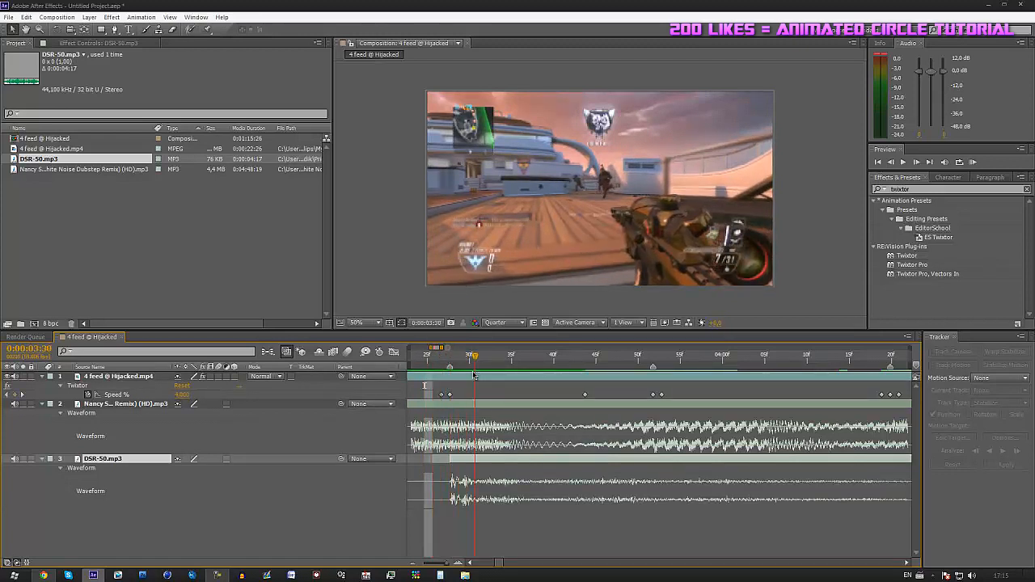
Move the trimmed DSR-50.mp3 layer so the gunshot starts at the second beat marker, 0:00:03:51.
{"action": "left_click", "coordinate": [652, 356]}
{"action": "left_click_drag", "start_coordinate": [563, 467], "coordinate": [767, 467]}
{"action": "left_click_drag", "start_coordinate": [654, 358], "coordinate": [681, 465]}
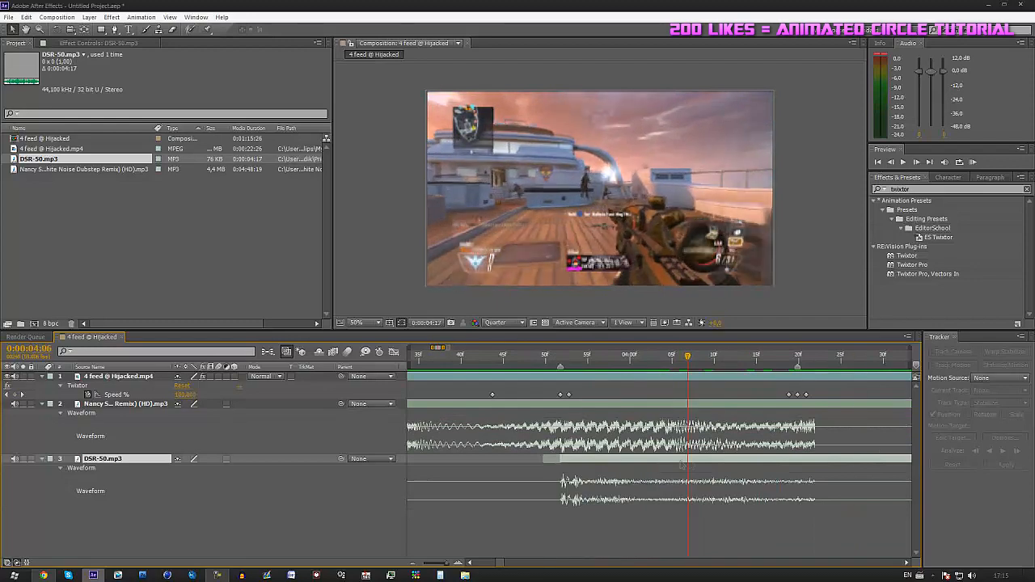
{"action": "key", "text": "minus"}
{"action": "key", "text": "minus"}
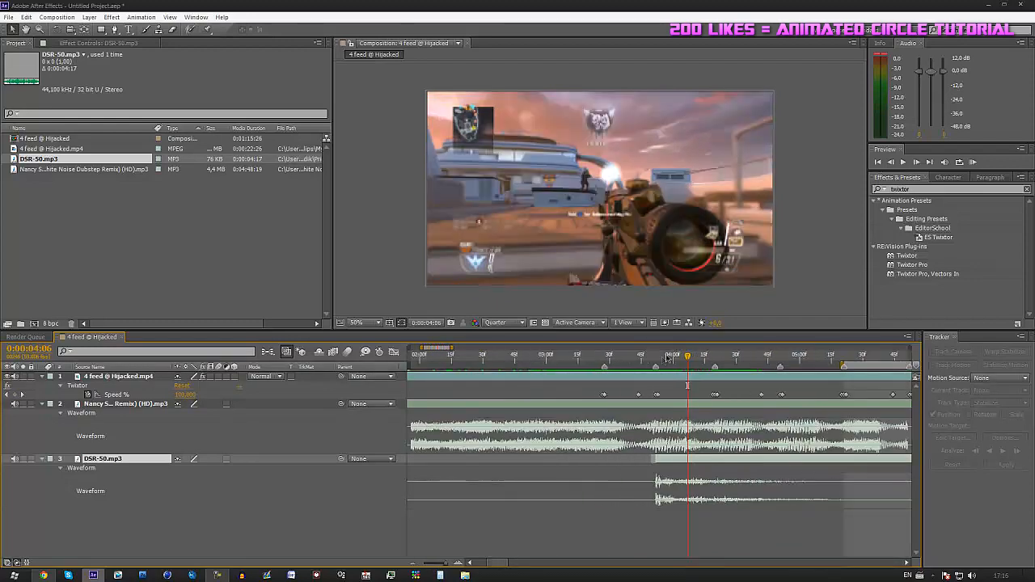
{"action": "left_click_drag", "start_coordinate": [668, 358], "coordinate": [656, 358]}
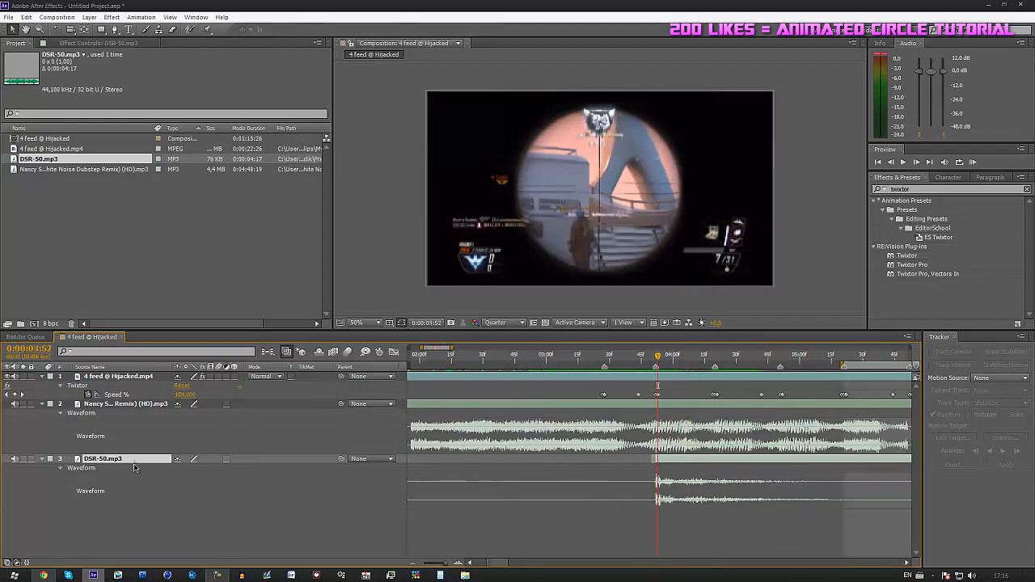
Set the DSR-50.mp3 layer's Audio Levels to -3 dB and reveal its waveform again.
{"action": "left_click", "coordinate": [42, 458]}
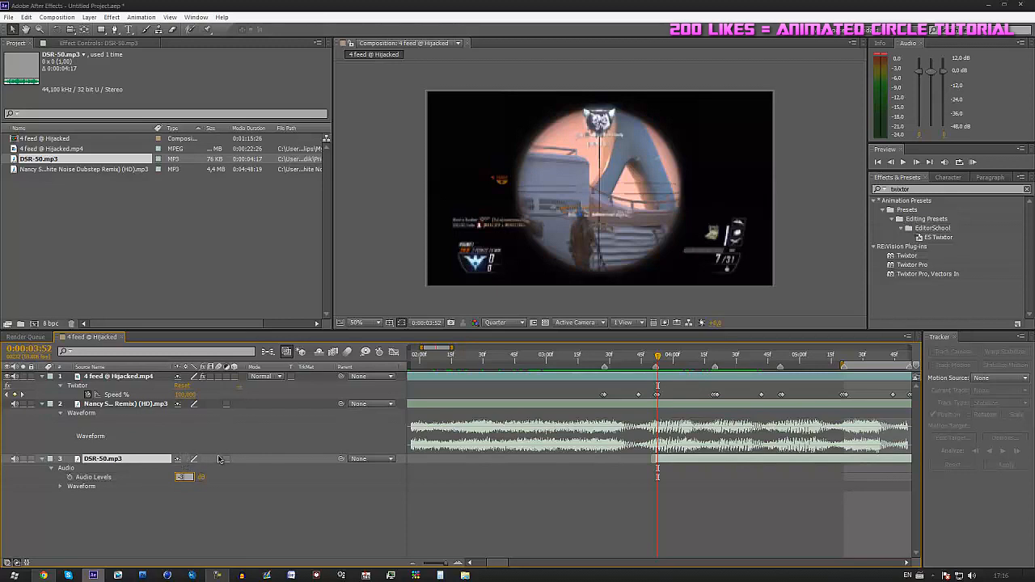
{"action": "key", "text": "Return"}
{"action": "left_click", "coordinate": [61, 488]}
{"action": "left_click", "coordinate": [463, 566]}
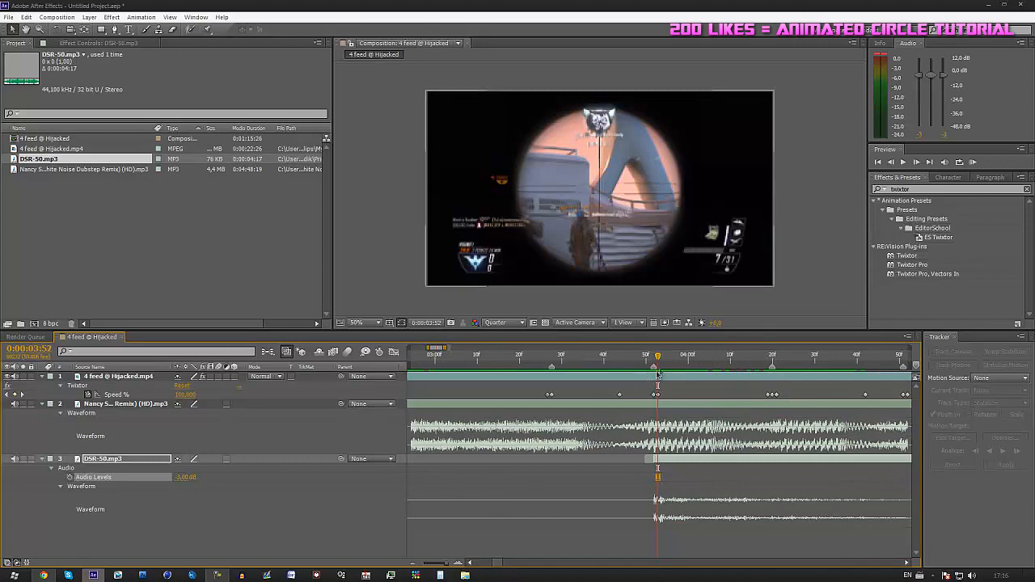
Keyframe the gunshot's Audio Levels at -3 dB at 0:00:03:51 and again at 0:00:04:12.
{"action": "left_click_drag", "start_coordinate": [657, 360], "coordinate": [460, 500]}
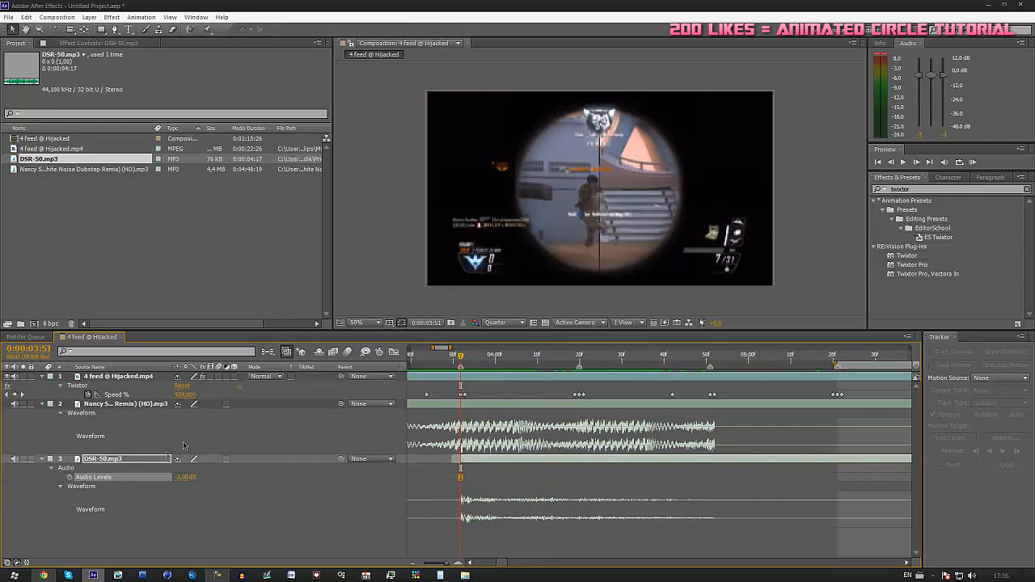
{"action": "left_click", "coordinate": [69, 477]}
{"action": "left_click_drag", "start_coordinate": [541, 365], "coordinate": [550, 361]}
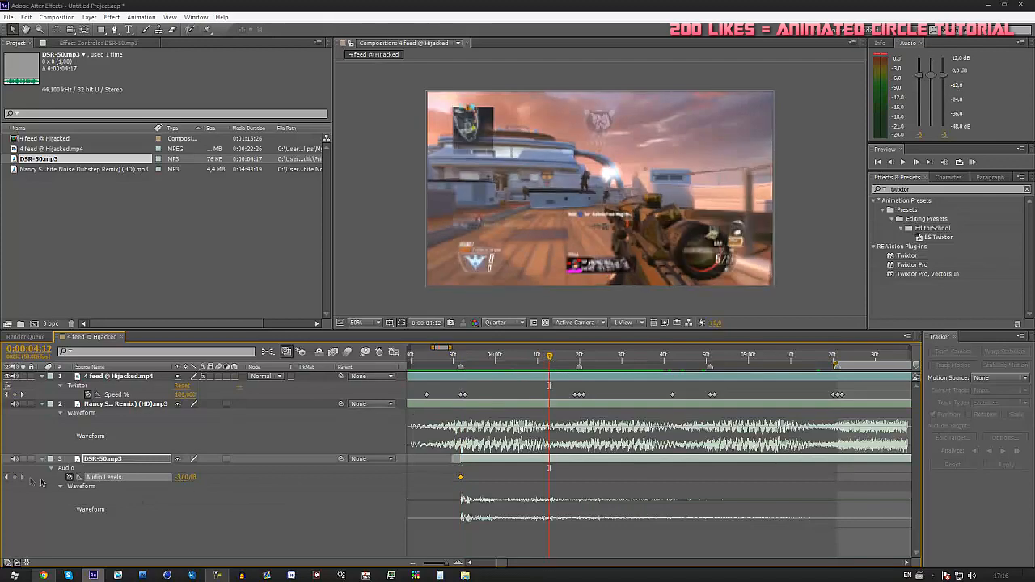
{"action": "left_click", "coordinate": [13, 478]}
Lower the gunshot's Audio Levels with a keyframe at 0:00:05:17 and move the middle keyframe to about 0:00:04:48.
{"action": "left_click_drag", "start_coordinate": [788, 361], "coordinate": [820, 361]}
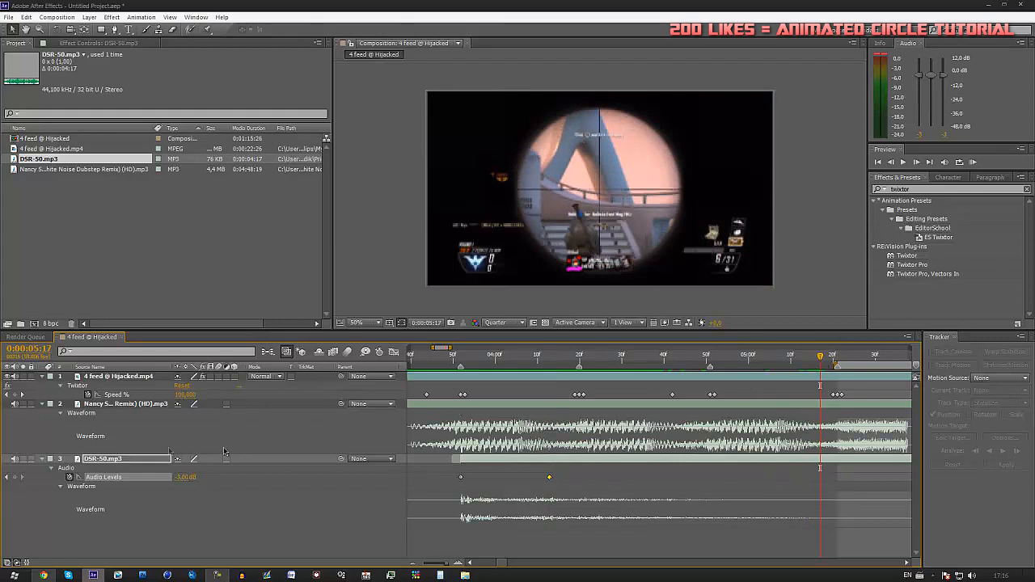
{"action": "left_click", "coordinate": [13, 477]}
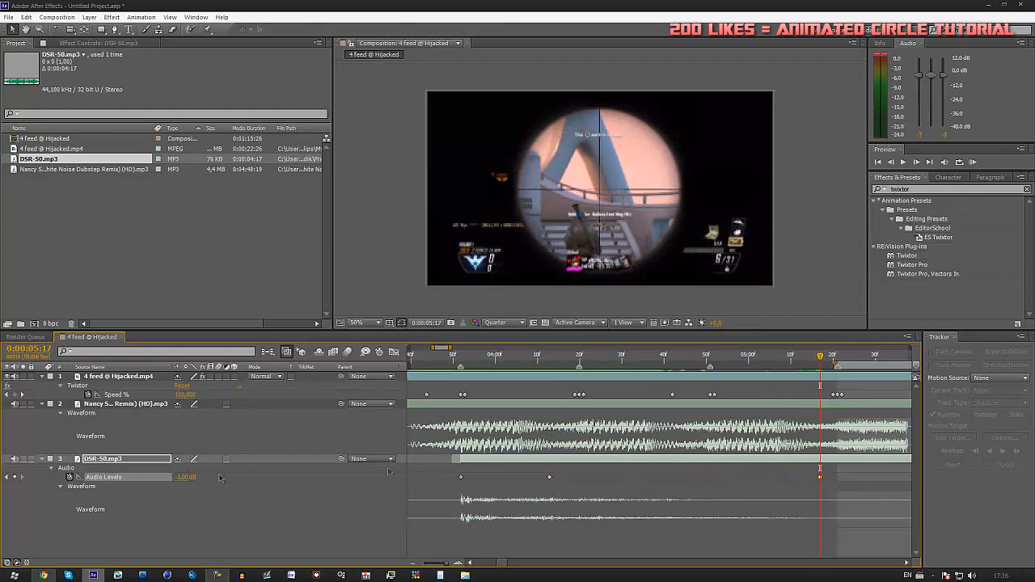
{"action": "left_click_drag", "start_coordinate": [180, 478], "coordinate": [155, 478]}
{"action": "left_click_drag", "start_coordinate": [554, 360], "coordinate": [548, 493]}
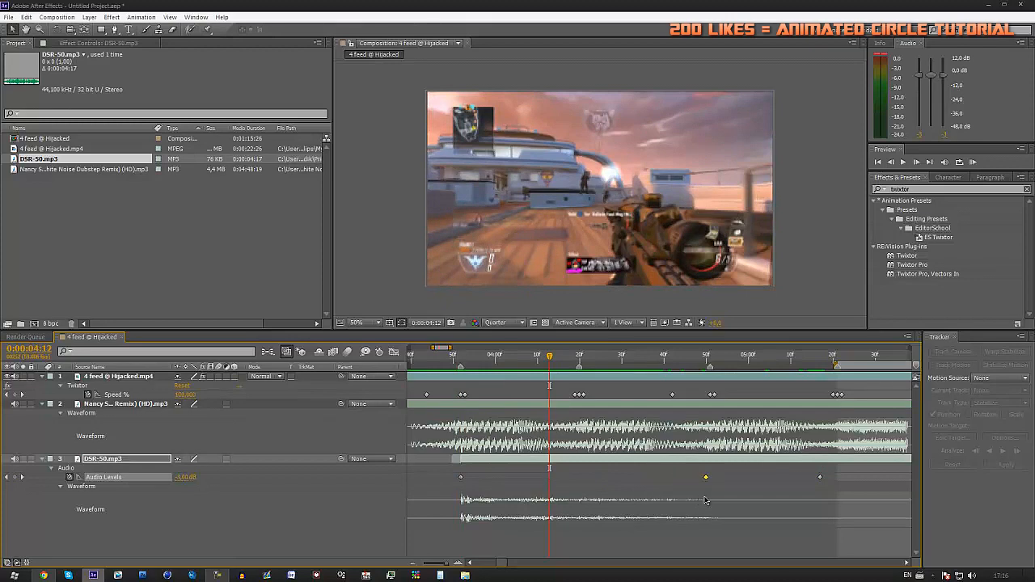
{"action": "left_click_drag", "start_coordinate": [665, 360], "coordinate": [681, 366]}
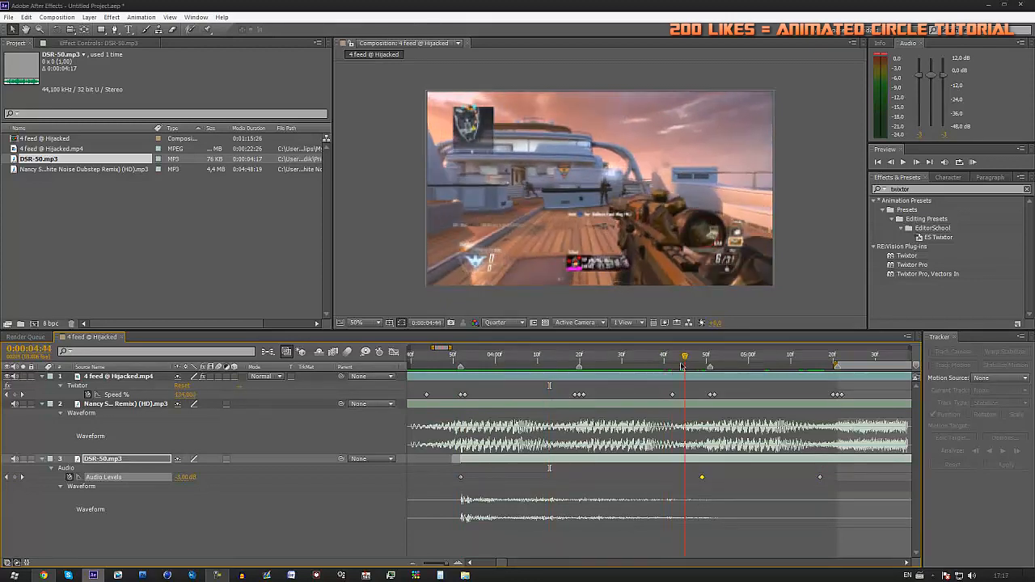
Collapse the gameplay and song layers and set the work area from the gunshot's first Audio Levels keyframe to its last, 0:00:03:51 to 0:00:05:17.
{"action": "left_click", "coordinate": [43, 377]}
{"action": "left_click", "coordinate": [43, 386]}
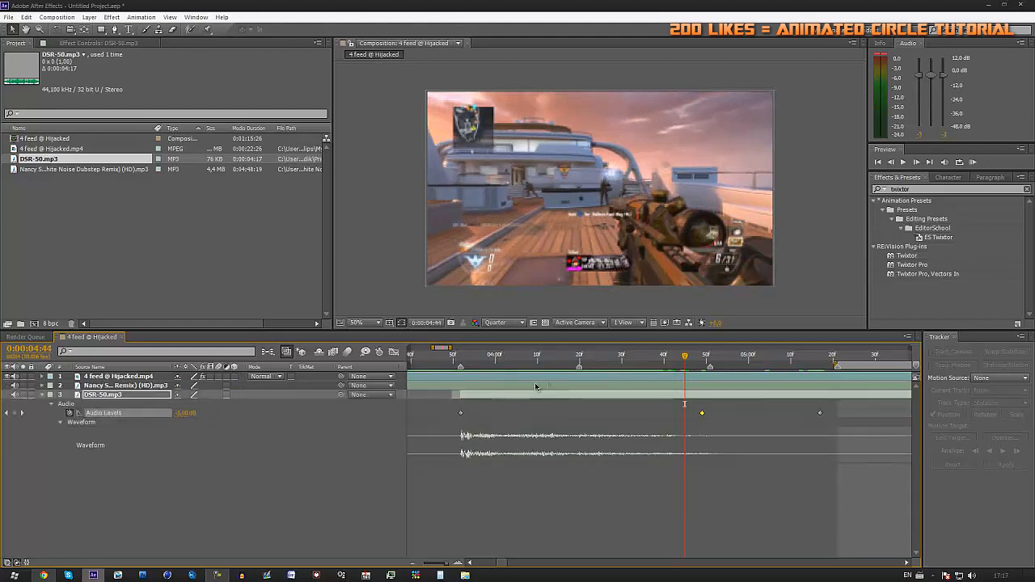
{"action": "left_click", "coordinate": [460, 358]}
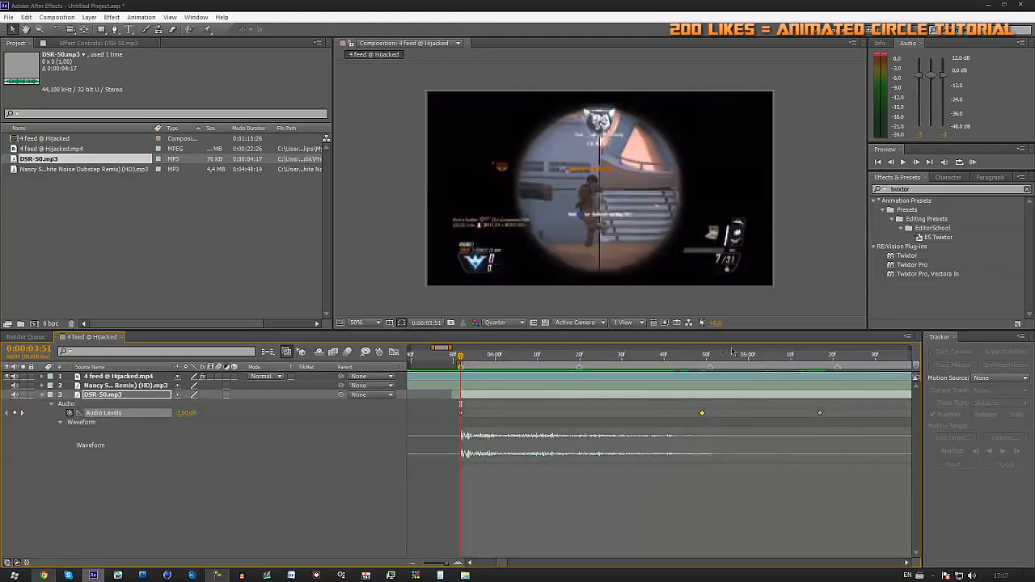
{"action": "left_click", "coordinate": [817, 358]}
{"action": "left_click_drag", "start_coordinate": [820, 359], "coordinate": [550, 361]}
{"action": "key", "text": "n"}
{"action": "left_click", "coordinate": [808, 361]}
Lower the gunshot's middle Audio Levels keyframe at 0:00:04:48 to about -16 dB and review the fade across the work area.
{"action": "left_click_drag", "start_coordinate": [459, 360], "coordinate": [701, 383]}
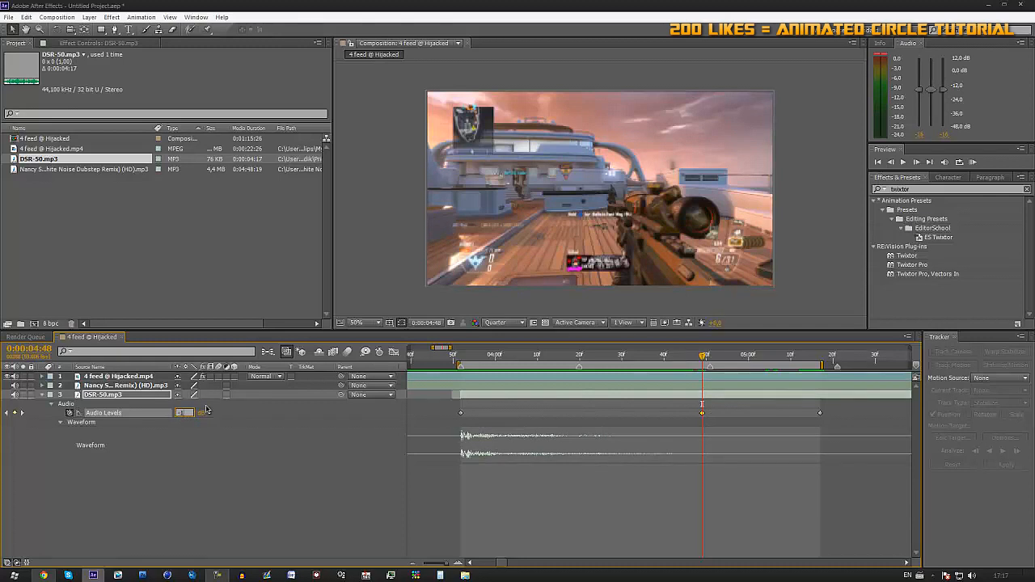
{"action": "key", "text": "Return"}
{"action": "left_click_drag", "start_coordinate": [448, 362], "coordinate": [790, 409]}
{"action": "mouse_move", "coordinate": [439, 566]}
{"action": "left_mouse_down"}
{"action": "mouse_move", "coordinate": [453, 558]}
{"action": "mouse_move", "coordinate": [444, 560]}
{"action": "left_mouse_up"}
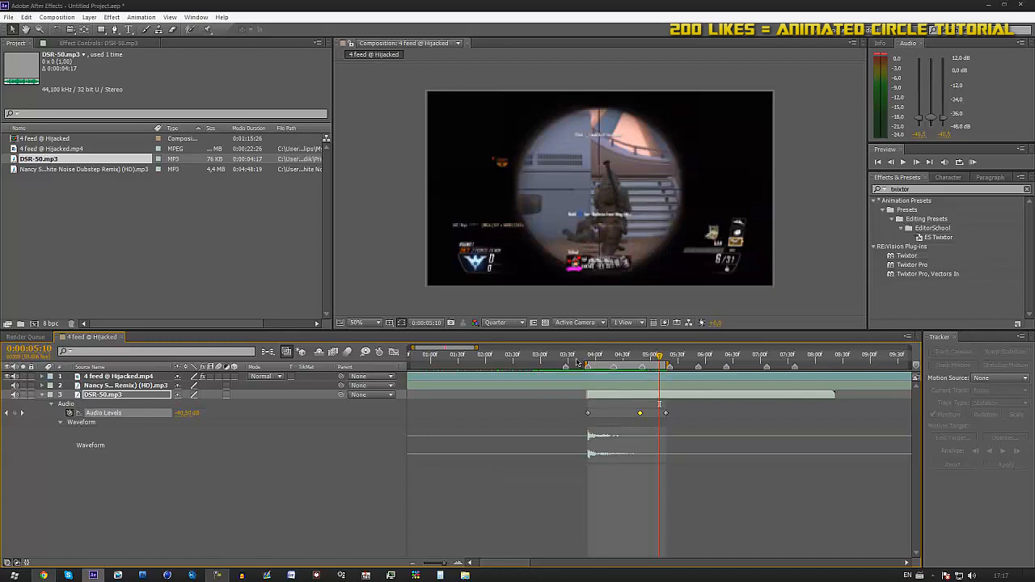
{"action": "left_click_drag", "start_coordinate": [577, 363], "coordinate": [589, 436]}
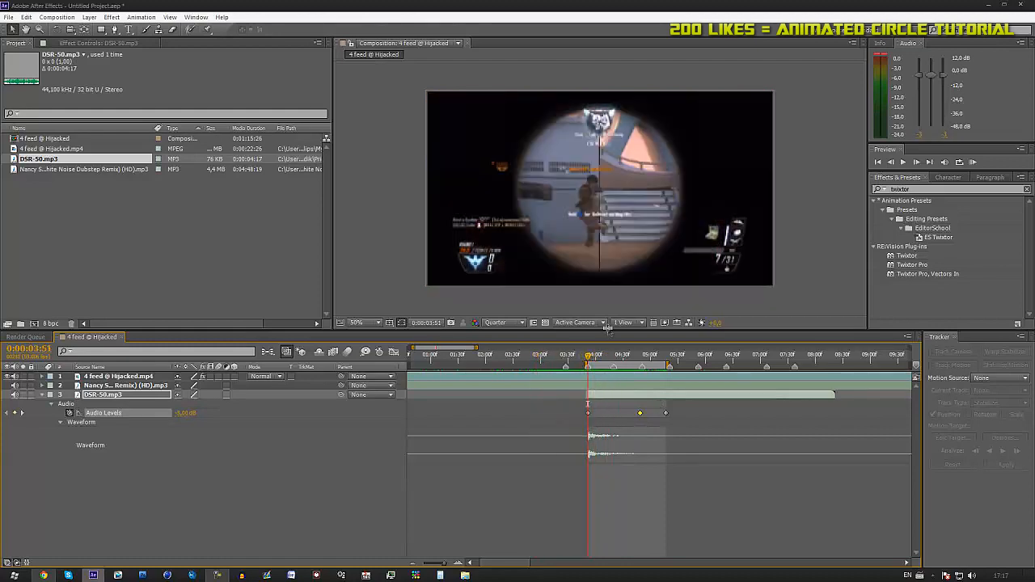
{"action": "left_click_drag", "start_coordinate": [591, 357], "coordinate": [564, 398]}
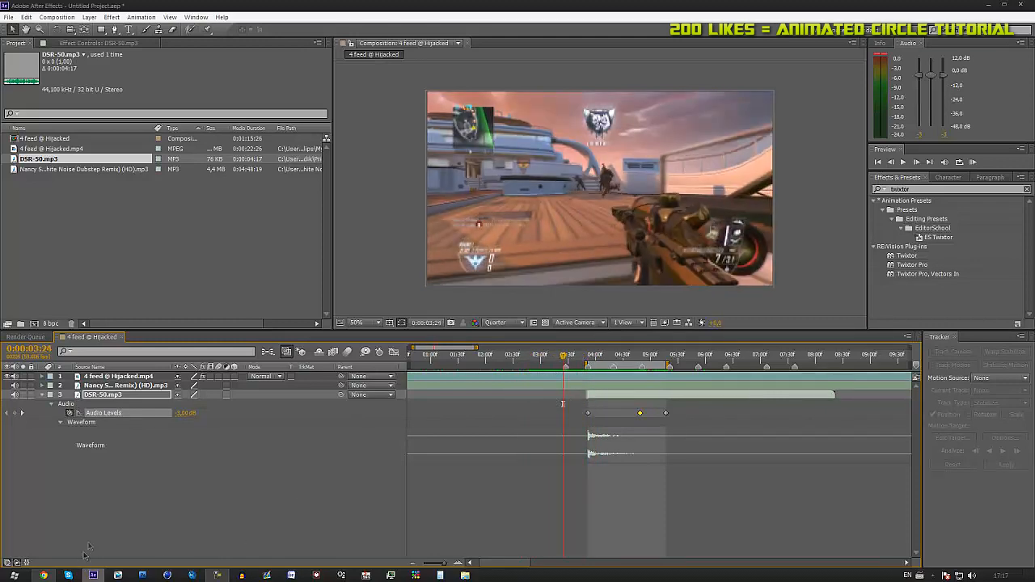
{"action": "key", "text": "super+Tab"}
{"action": "key", "text": "super+Tab"}
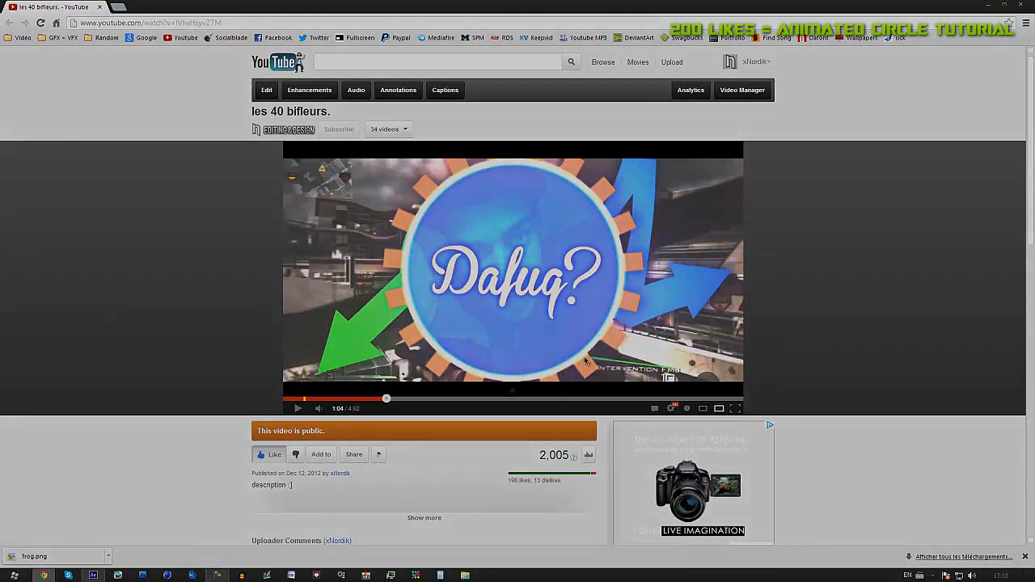
{"action": "key", "text": "super+Tab"}
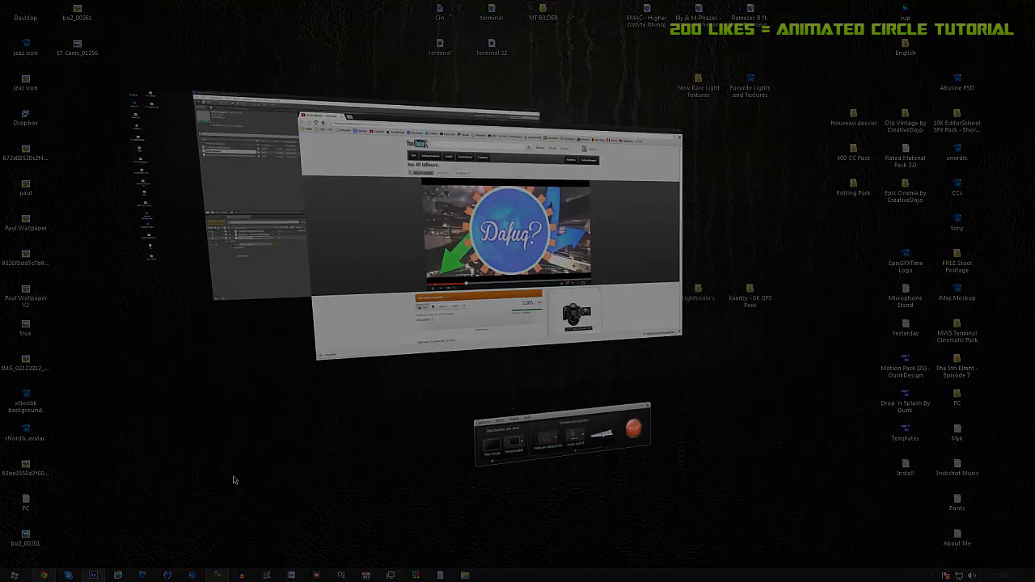
{"action": "key", "text": "super+Tab"}
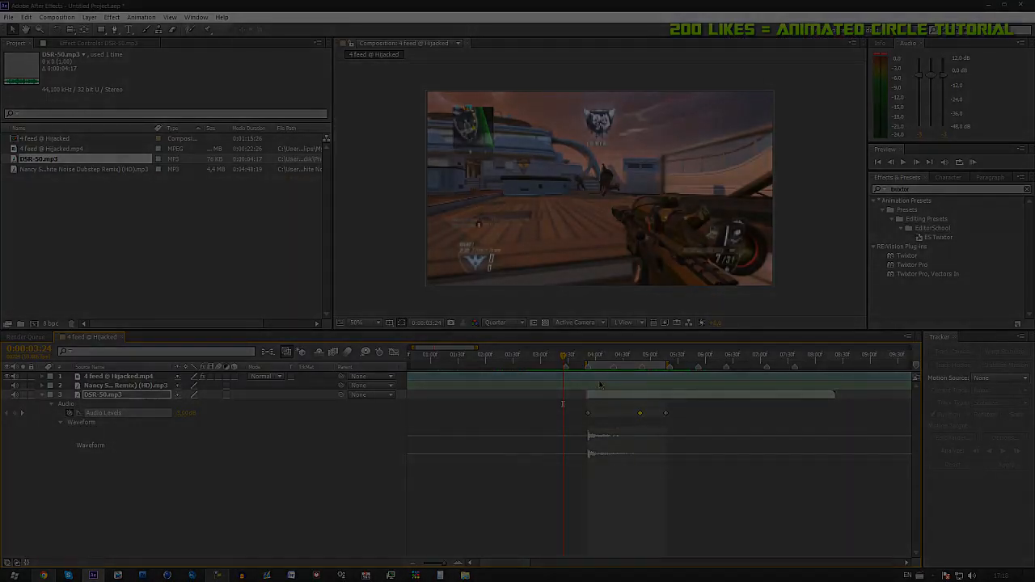